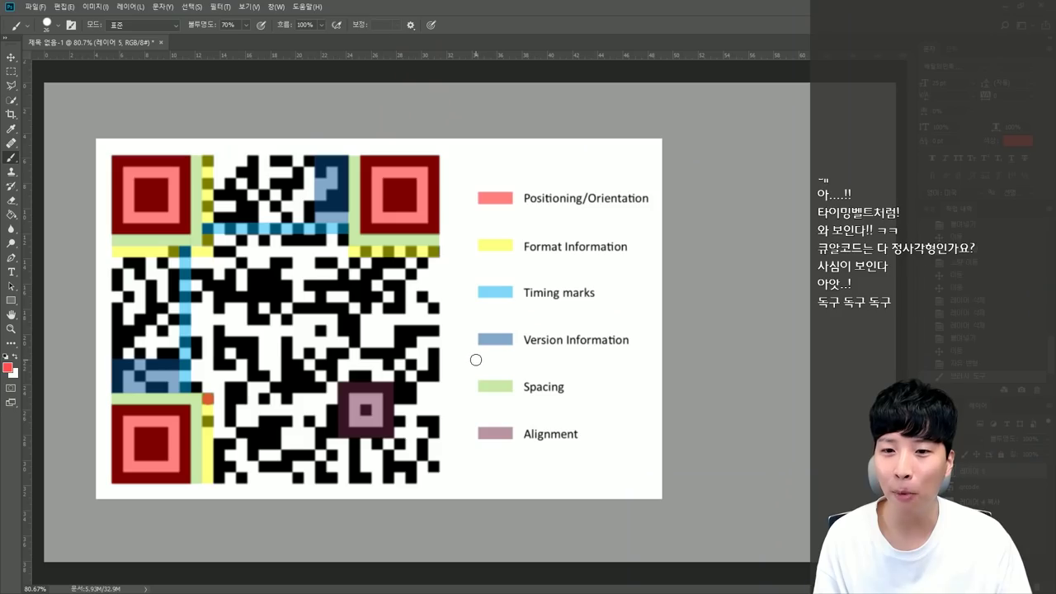
# Circle the two dark blue version blocks of the QR diagram with the red brush
pyautogui.moveTo(472, 359); pyautogui.dragTo(642, 362)
pyautogui.hotkey('ctrl', 'z')
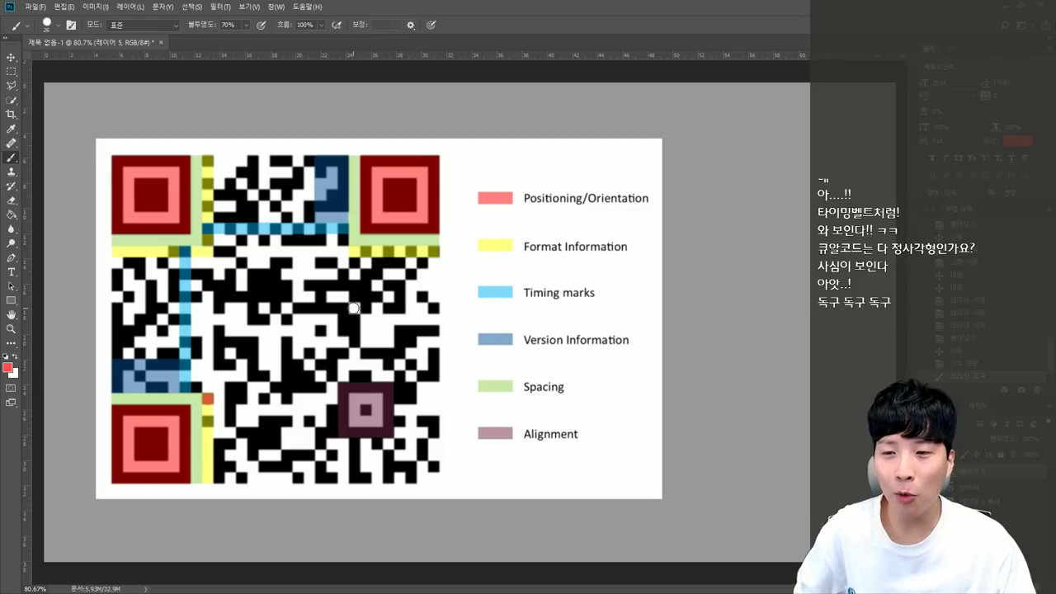
pyautogui.moveTo(311, 149)
pyautogui.mouseDown()
pyautogui.moveTo(304, 188)
pyautogui.moveTo(355, 155)
pyautogui.moveTo(297, 149)
pyautogui.mouseUp()
pyautogui.moveTo(165, 336)
pyautogui.mouseDown()
pyautogui.moveTo(202, 409)
pyautogui.moveTo(142, 341)
pyautogui.mouseUp()
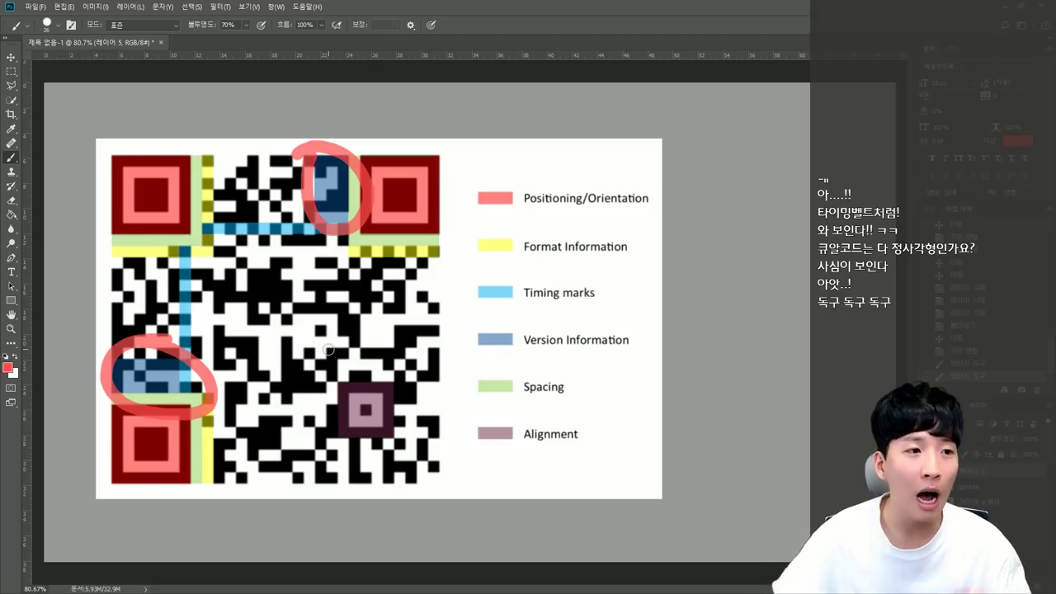
# Undo the brush circles around both version blocks and underline the "Version Information" legend label in red
pyautogui.hotkey('ctrl', 'z')
pyautogui.hotkey('ctrl', 'shift', 'z')
pyautogui.hotkey('ctrl', 'z')
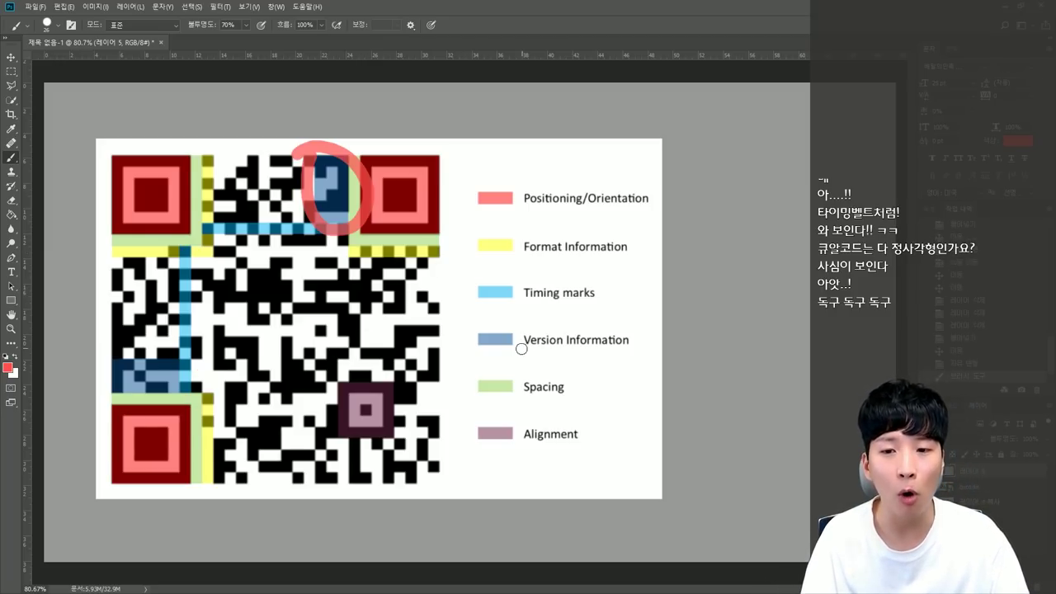
pyautogui.hotkey('ctrl', 'z')
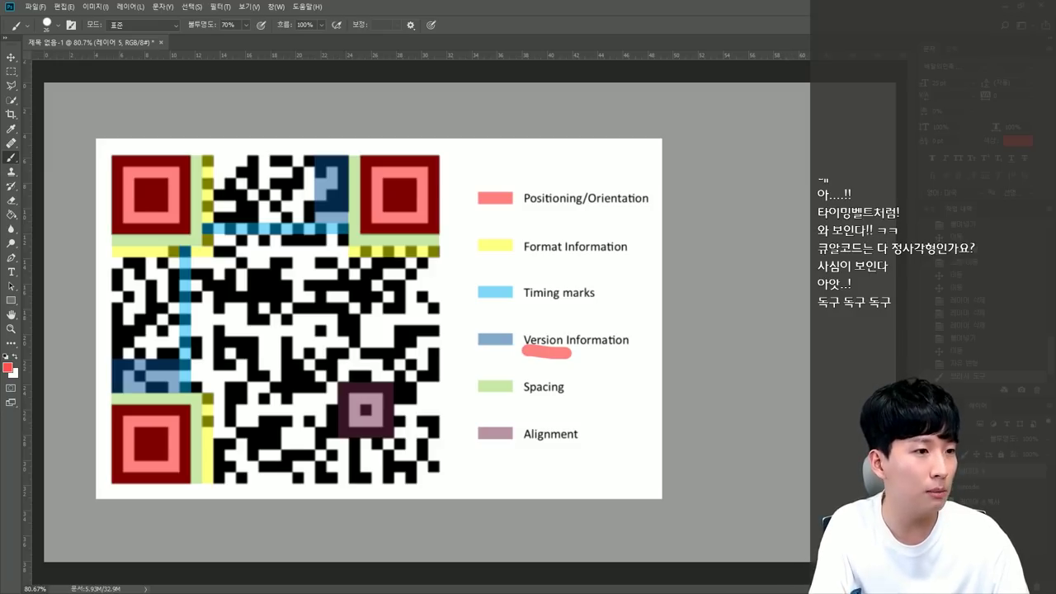
# Switch to the QRcode.com version page in the browser and read through the version 1-10 table, selecting an entry near its start
pyautogui.hotkey('alt', 'Tab')
pyautogui.scroll(-5, 566, 250)
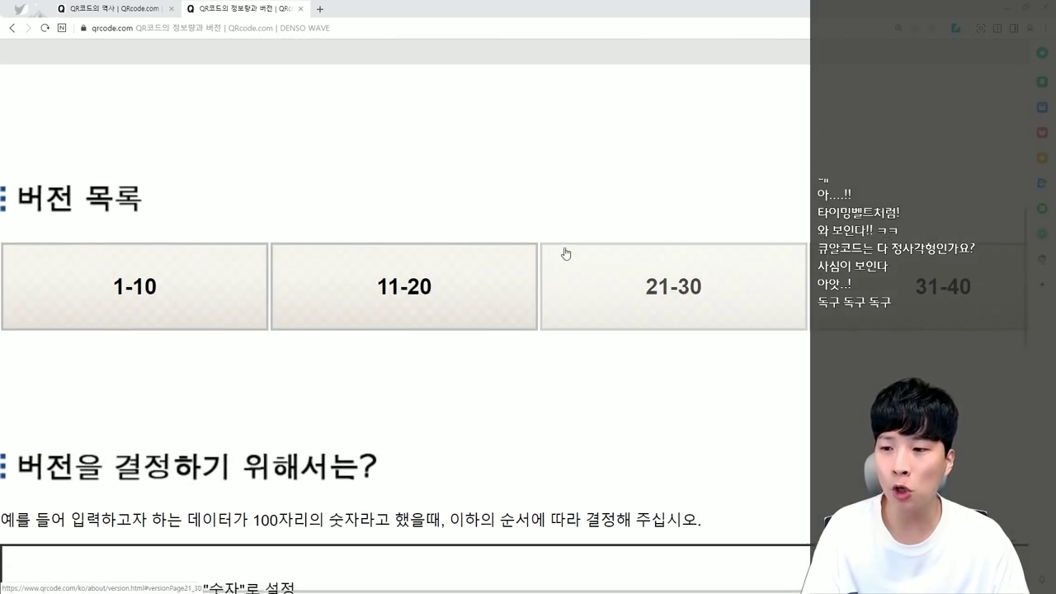
pyautogui.scroll(1, 272, 316)
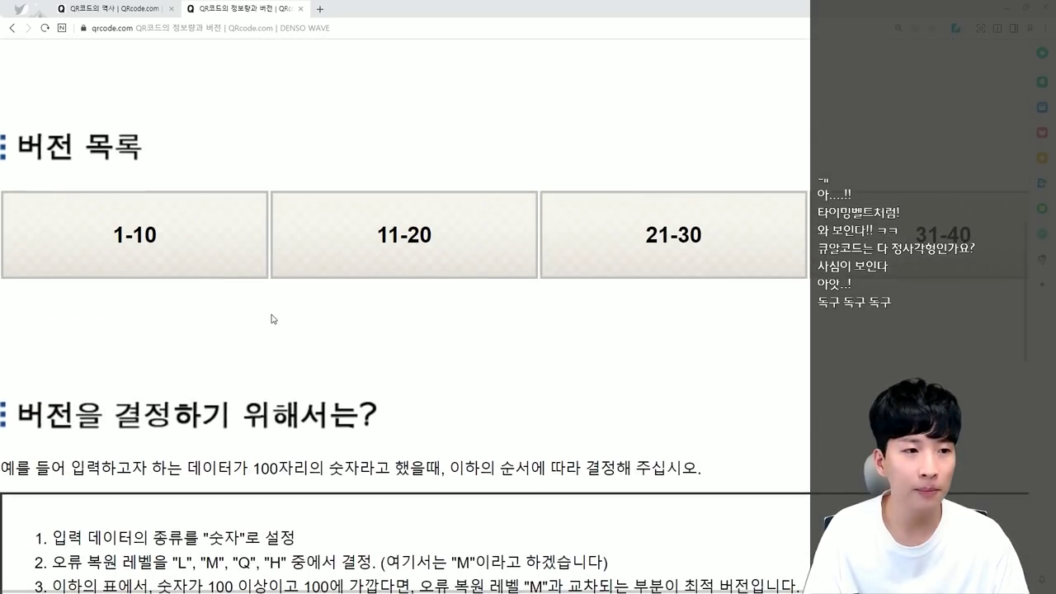
pyautogui.click(149, 232)
pyautogui.scroll(-1, 281, 228)
pyautogui.moveTo(178, 295); pyautogui.dragTo(262, 298)
pyautogui.scroll(-7, 556, 279)
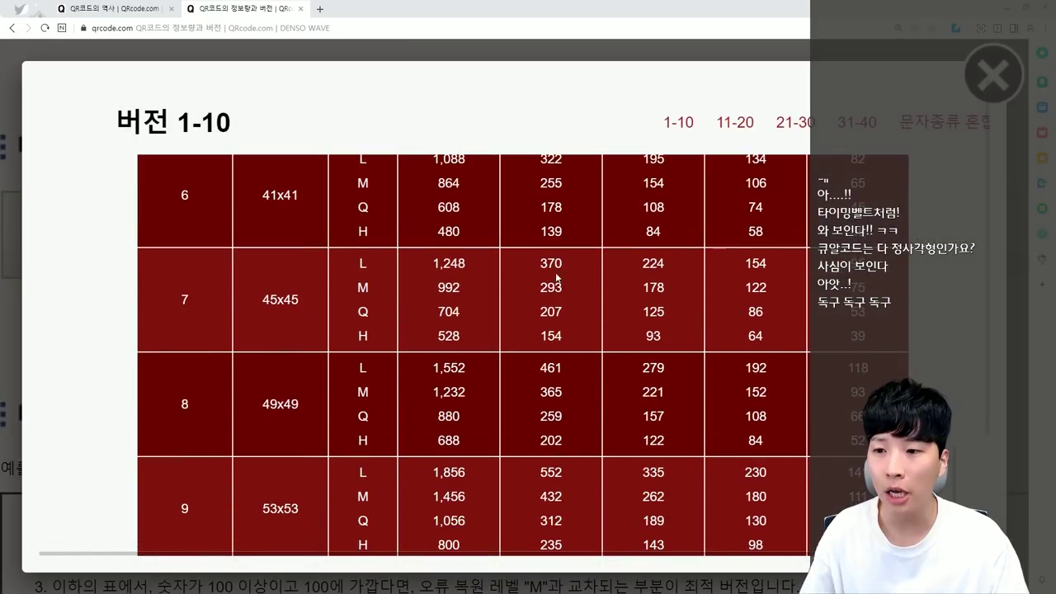
# Open the version 31-40 table instead and select version 40 with its 177x177 cell count
pyautogui.click(990, 74)
pyautogui.click(966, 234)
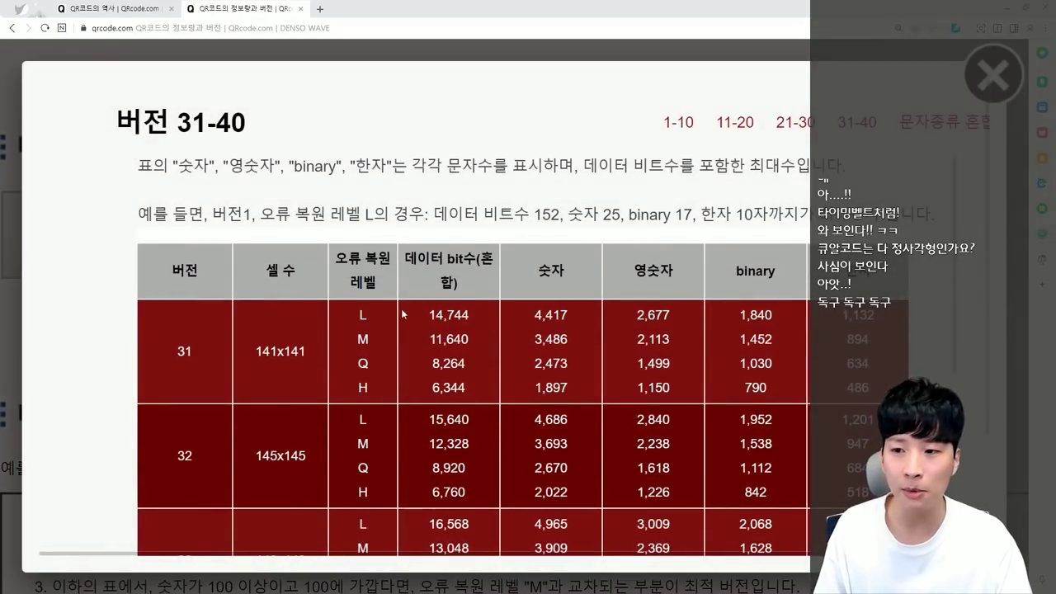
pyautogui.scroll(-3, 344, 325)
pyautogui.scroll(-5, 344, 326)
pyautogui.moveTo(176, 467); pyautogui.dragTo(305, 466)
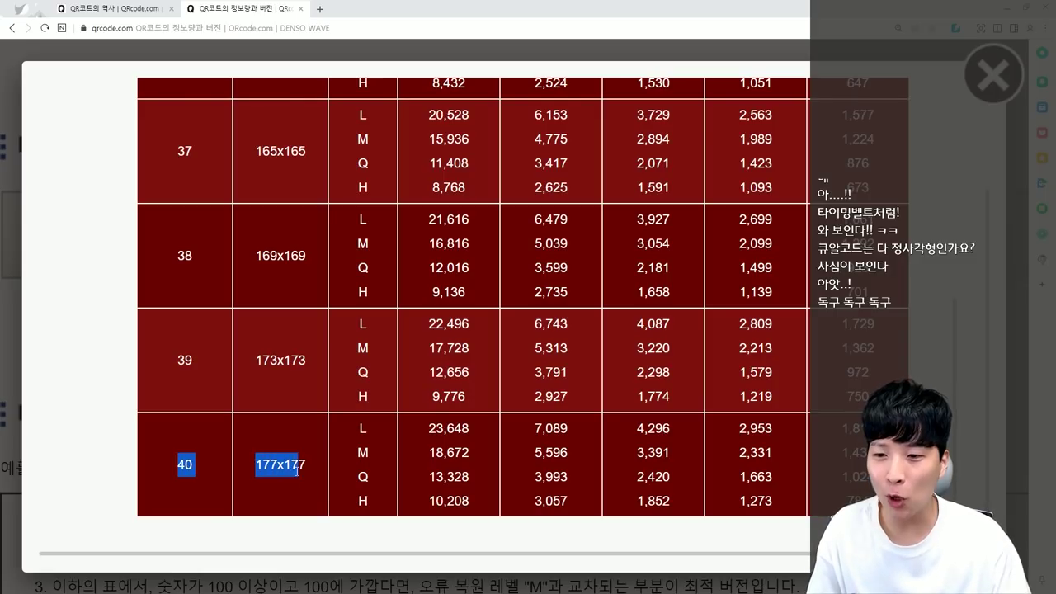
# Check the numeric and alphanumeric column headings against version 40's level L capacities, and select its version and cell count again
pyautogui.scroll(8, 528, 247)
pyautogui.moveTo(534, 103); pyautogui.dragTo(691, 103)
pyautogui.scroll(-8, 627, 248)
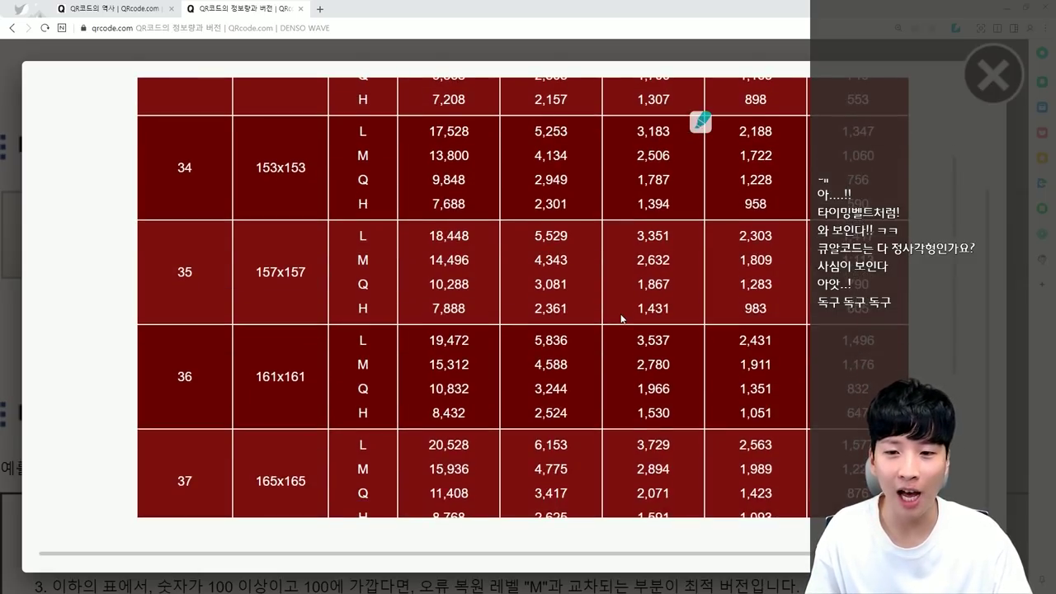
pyautogui.moveTo(534, 429); pyautogui.dragTo(688, 428)
pyautogui.click(688, 428)
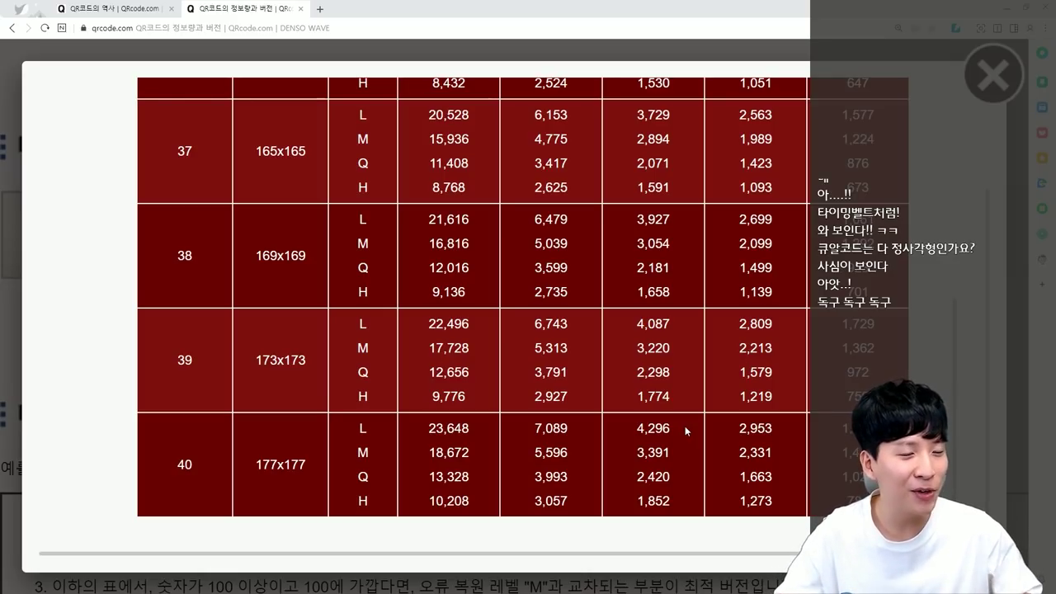
pyautogui.moveTo(178, 473); pyautogui.dragTo(319, 464)
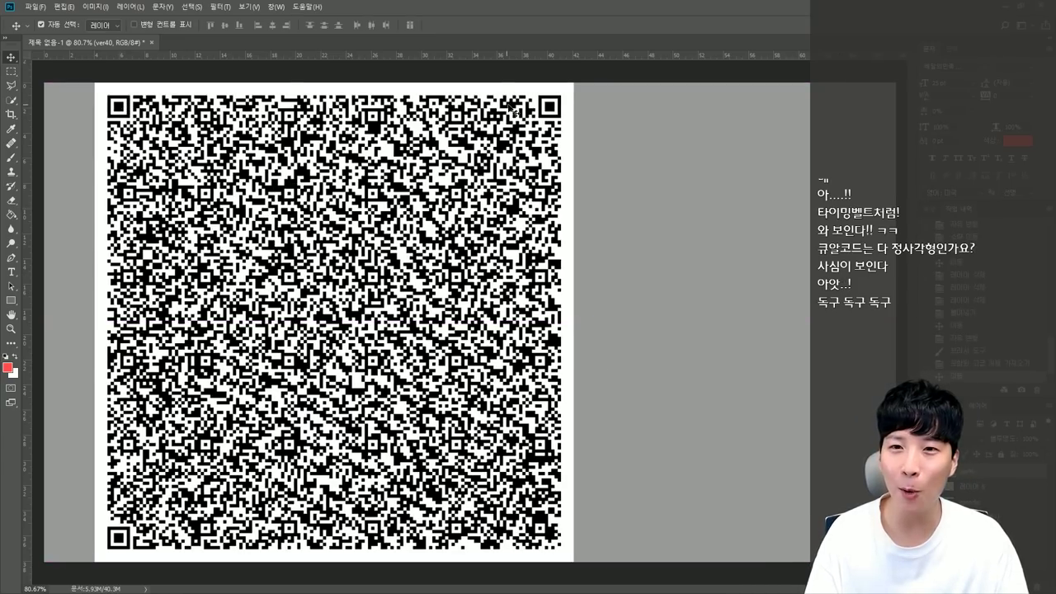
# In Photoshop, mark the timing lines and several alignment patterns of the version 40 QR code in red, and bring back the labelled diagram
pyautogui.moveTo(464, 530); pyautogui.dragTo(504, 532)
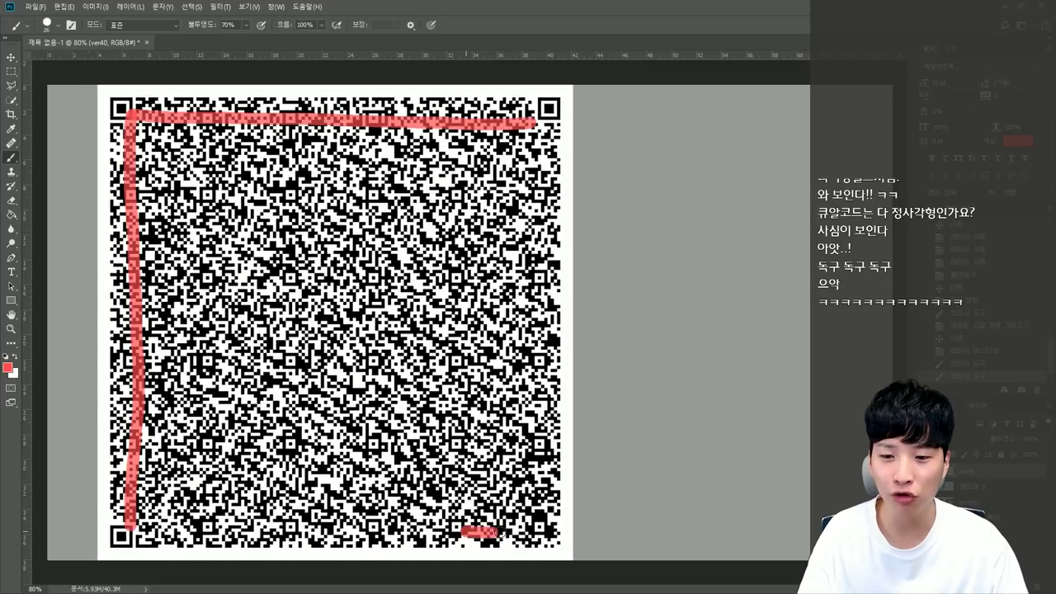
pyautogui.moveTo(556, 510); pyautogui.dragTo(546, 533)
pyautogui.moveTo(541, 425); pyautogui.dragTo(541, 458)
pyautogui.moveTo(455, 427); pyautogui.dragTo(450, 443)
pyautogui.moveTo(456, 372); pyautogui.dragTo(475, 344)
pyautogui.moveTo(534, 343); pyautogui.dragTo(527, 353)
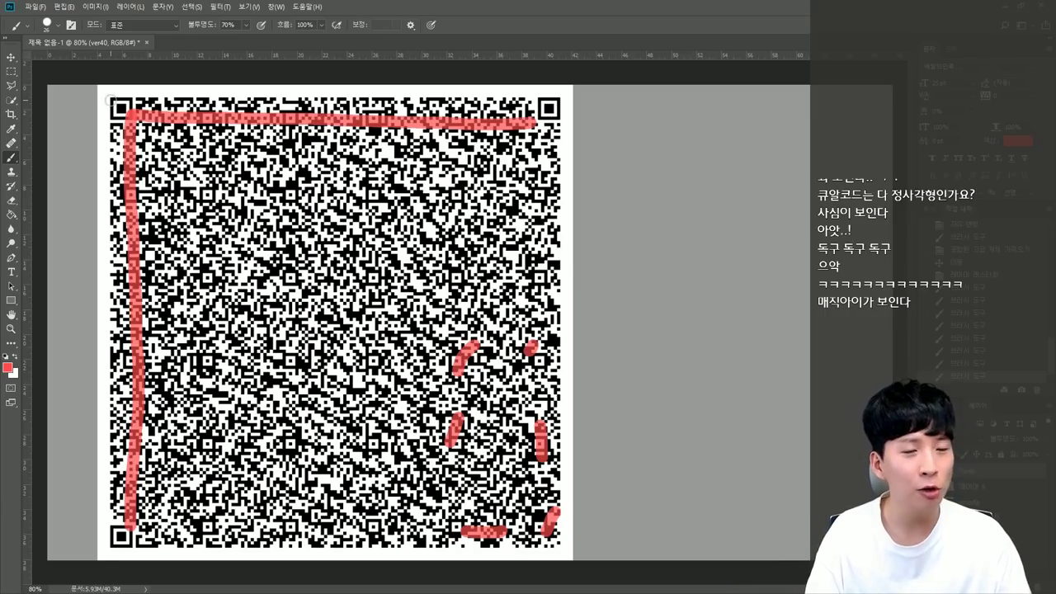
pyautogui.press('v')
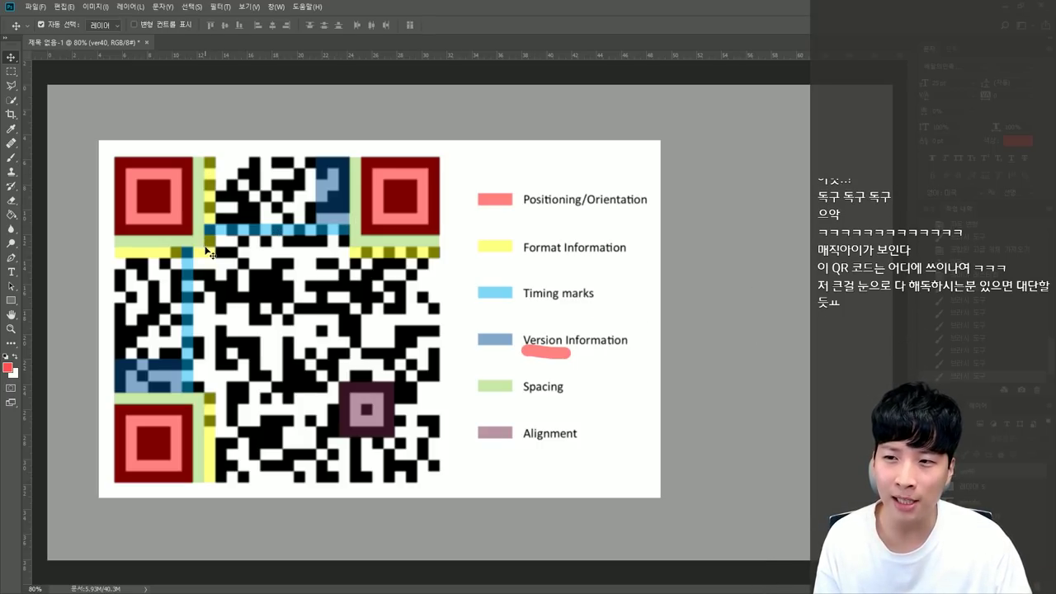
# Trace the yellow format information strips in red on a new layer, and revert the strokes and the layer
pyautogui.press('b')
pyautogui.hotkey('ctrl', 'shift', 'alt', 'n')
pyautogui.moveTo(126, 251)
pyautogui.mouseDown()
pyautogui.moveTo(202, 253)
pyautogui.moveTo(210, 163)
pyautogui.mouseUp()
pyautogui.moveTo(351, 249); pyautogui.dragTo(445, 249)
pyautogui.moveTo(211, 394); pyautogui.dragTo(210, 498)
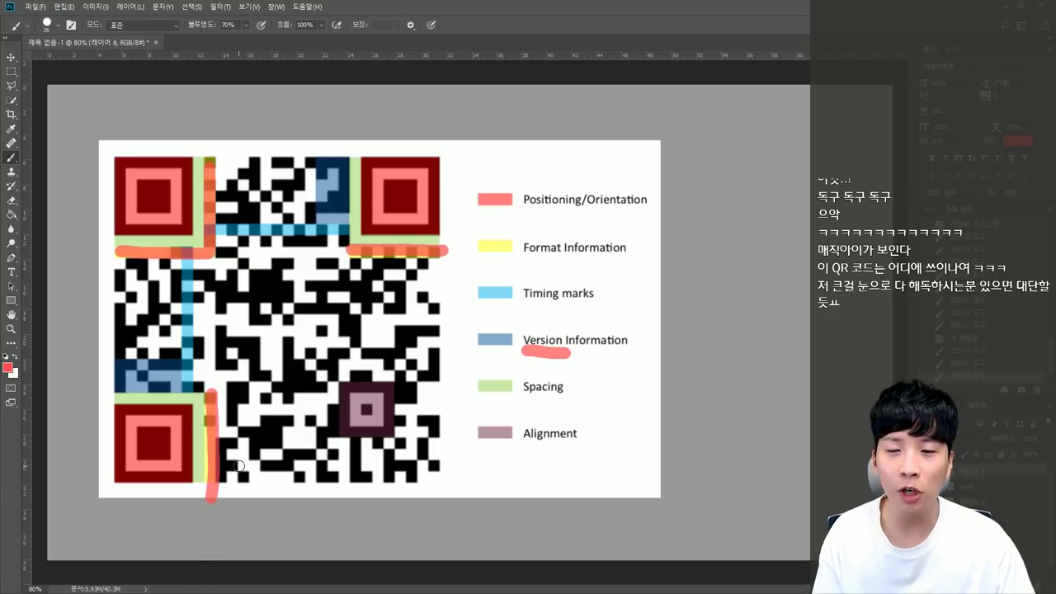
pyautogui.click(965, 342)
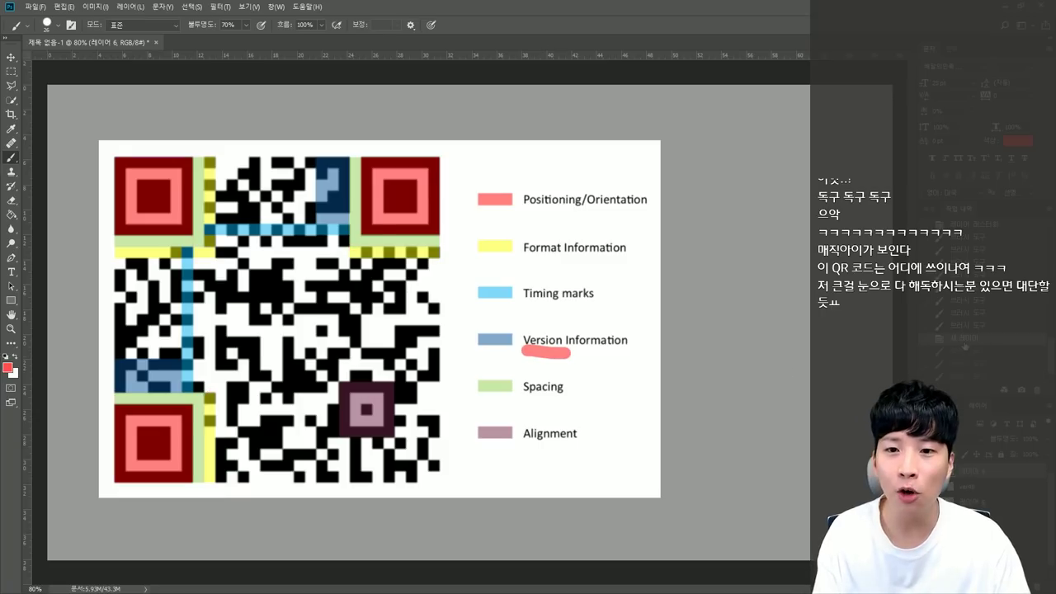
pyautogui.click(970, 327)
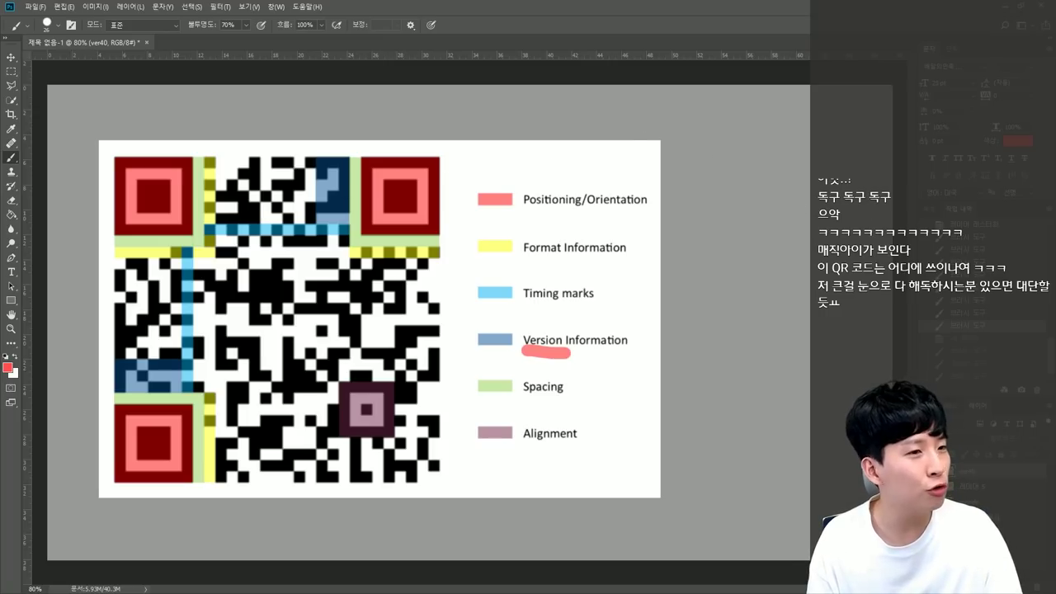
# Place the "SCAN ME" QR code image on the canvas and shift it to the left
pyautogui.hotkey('ctrl', 'v')
pyautogui.press('v')
pyautogui.moveTo(506, 350); pyautogui.dragTo(396, 351)
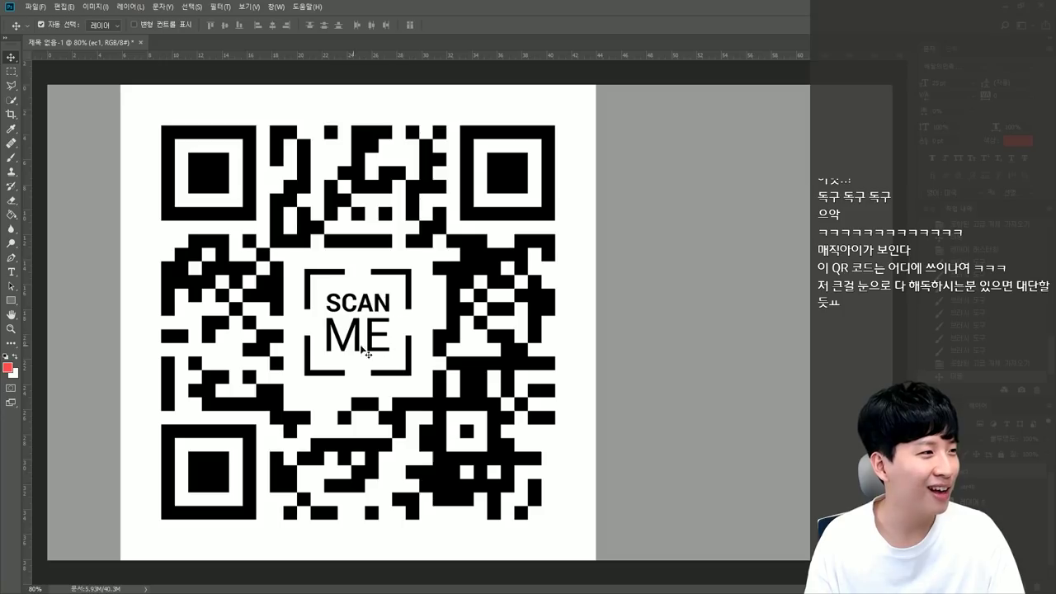
# Place the hummingbird QR code over the "SCAN ME" code, delete it, and place another image in its stead
pyautogui.hotkey('ctrl', 'v')
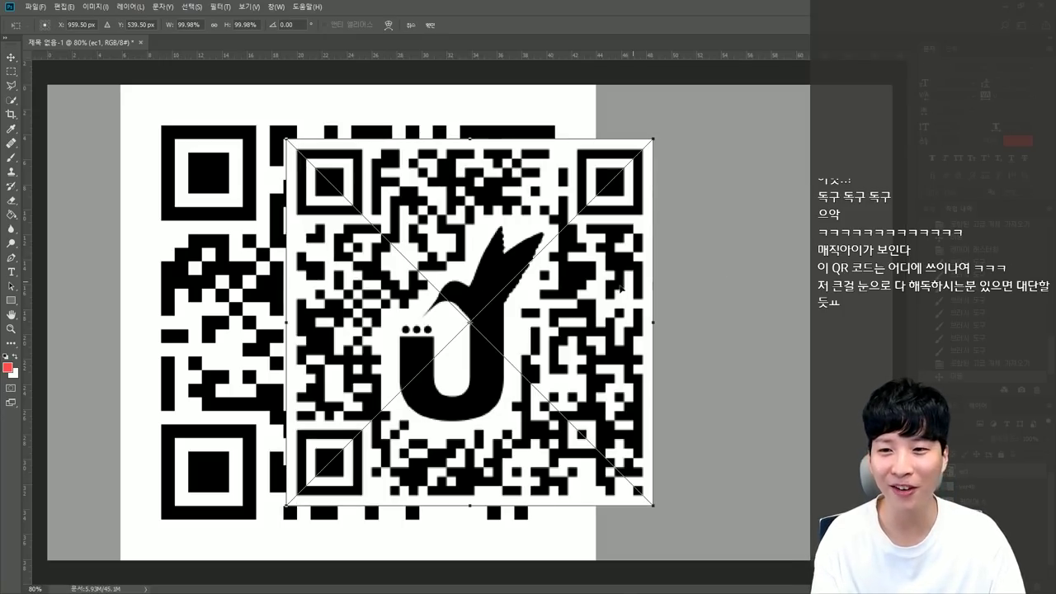
pyautogui.moveTo(512, 301); pyautogui.dragTo(381, 316)
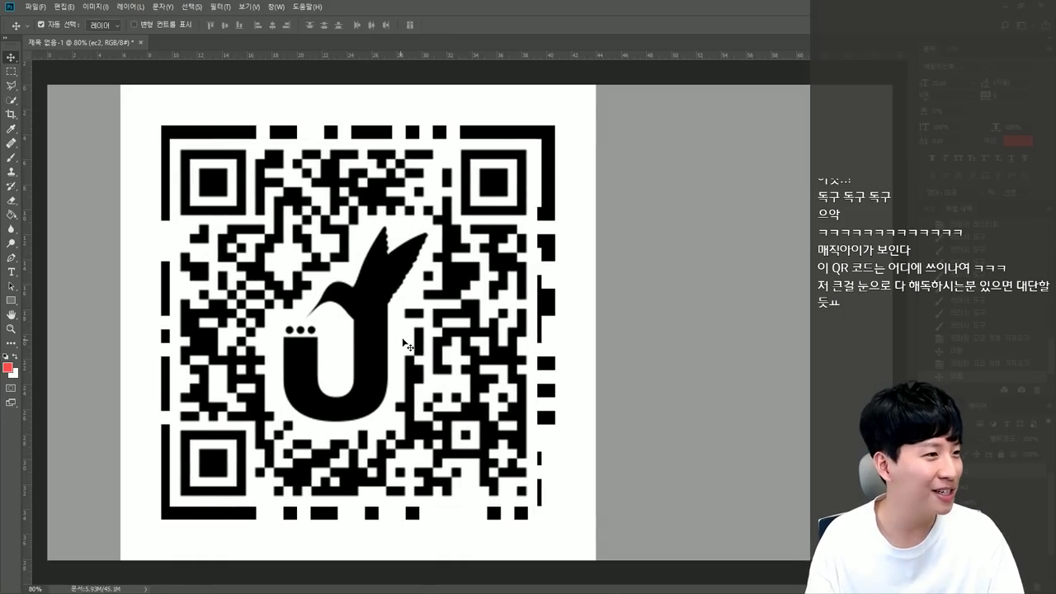
pyautogui.press('Delete')
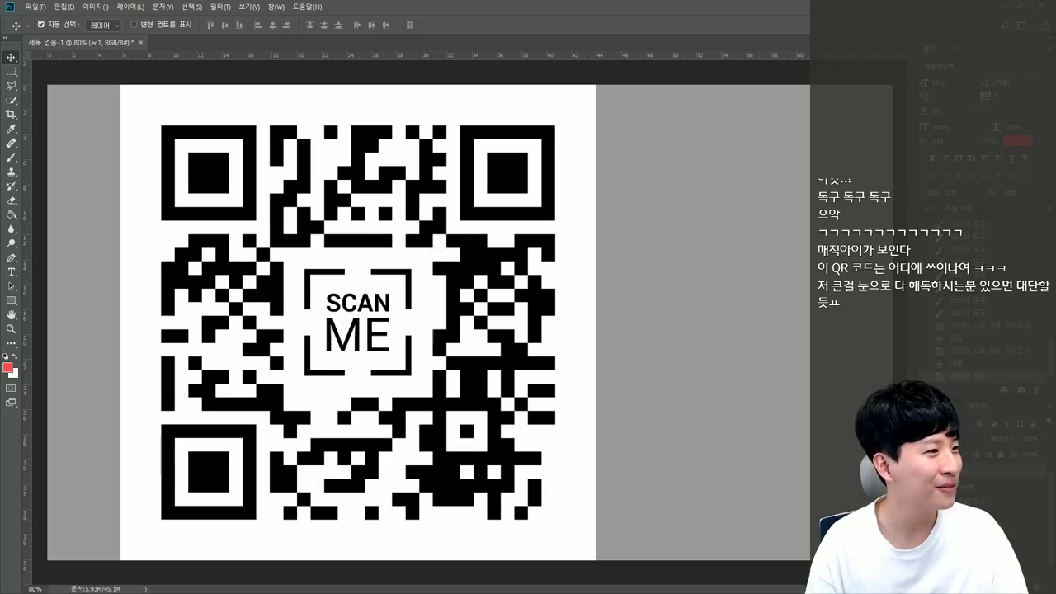
pyautogui.hotkey('ctrl', 'v')
pyautogui.moveTo(447, 368); pyautogui.dragTo(442, 376)
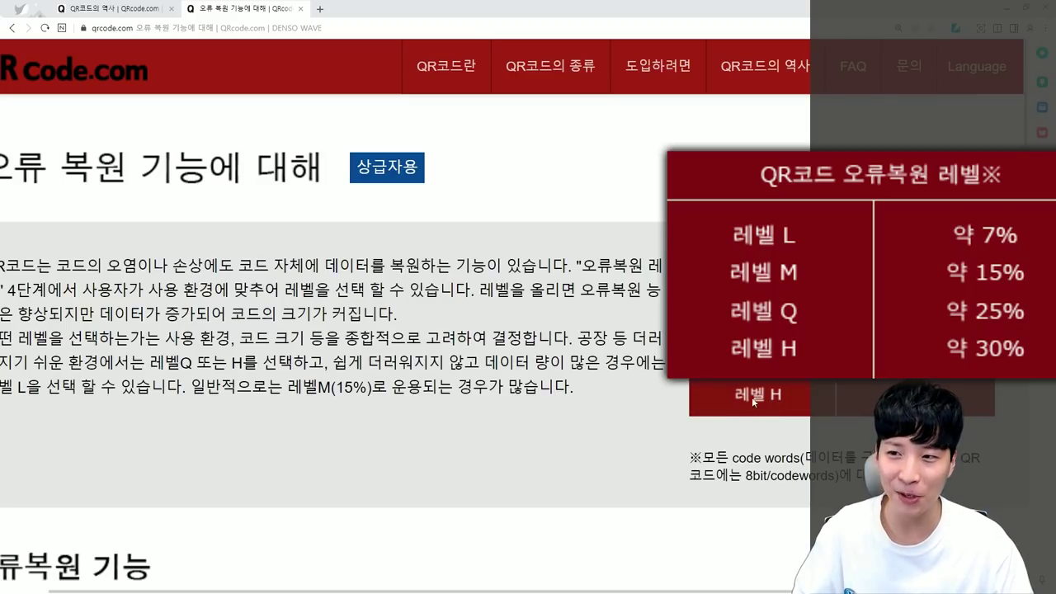
# On QRcode.com's error correction page, select the phrases about matching the level to the usage environment and about easily soiled places
pyautogui.moveTo(154, 293); pyautogui.dragTo(315, 291)
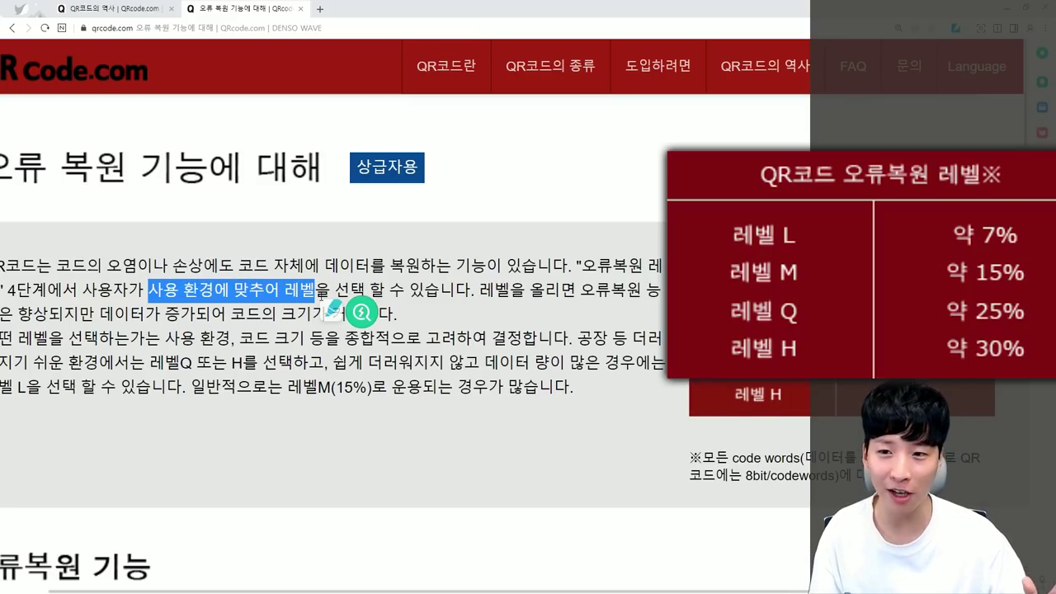
pyautogui.click(332, 311)
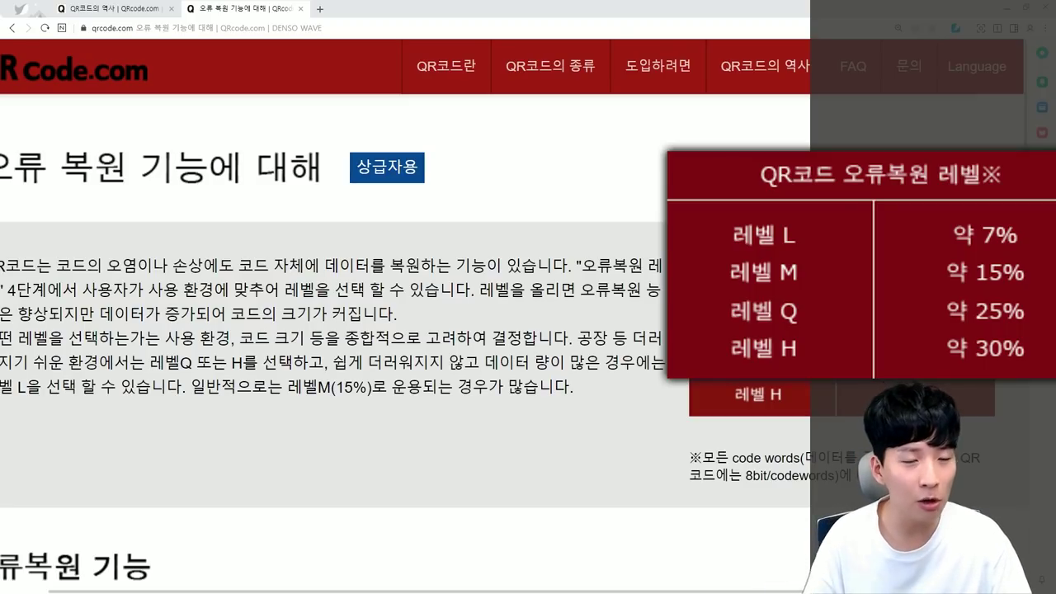
pyautogui.moveTo(611, 331); pyautogui.dragTo(99, 363)
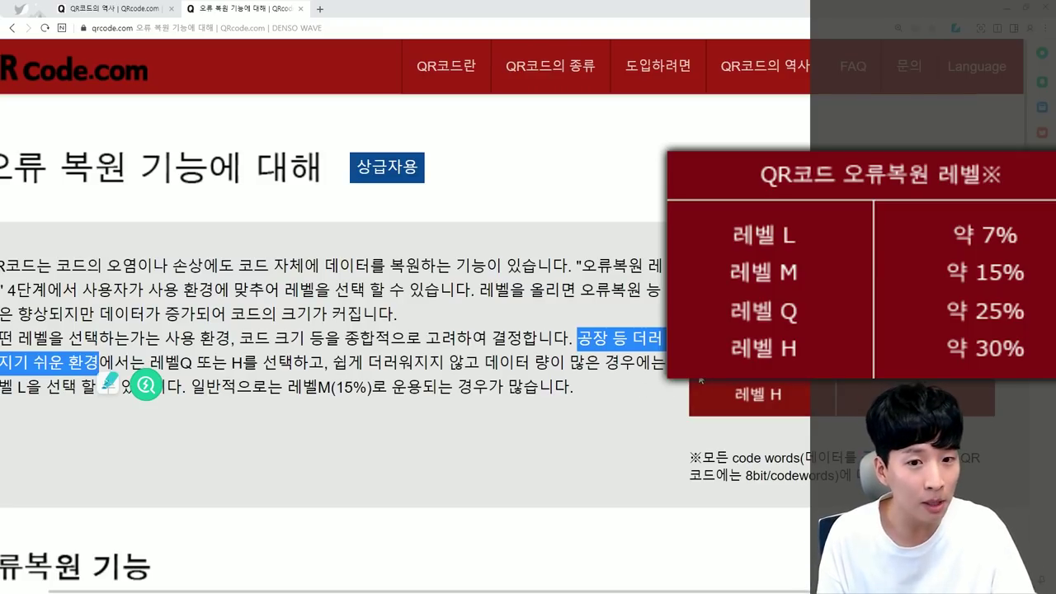
pyautogui.click(606, 380)
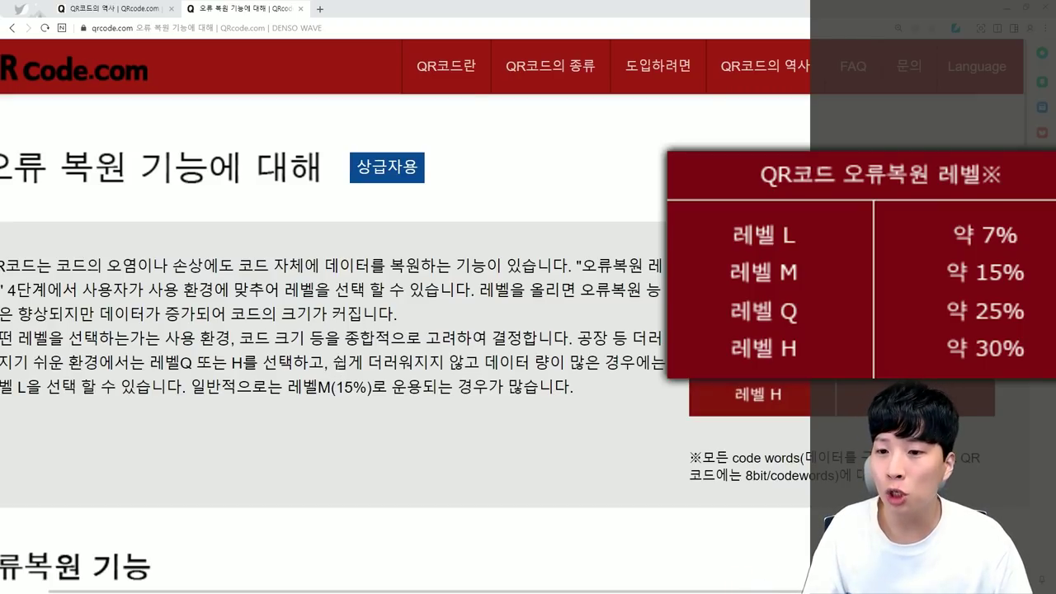
# Highlight "하고, 쉽게 더러워지지 않고 데" in yellow, and select part of the sentence on the general use of level M
pyautogui.moveTo(333, 363); pyautogui.dragTo(293, 364)
pyautogui.click(305, 320)
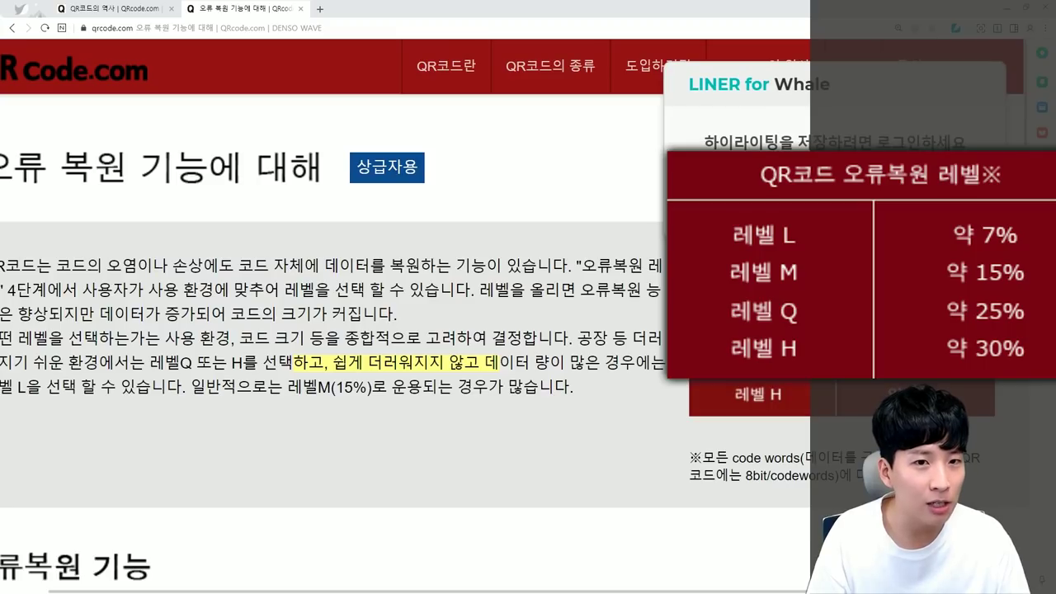
pyautogui.moveTo(206, 387); pyautogui.dragTo(344, 386)
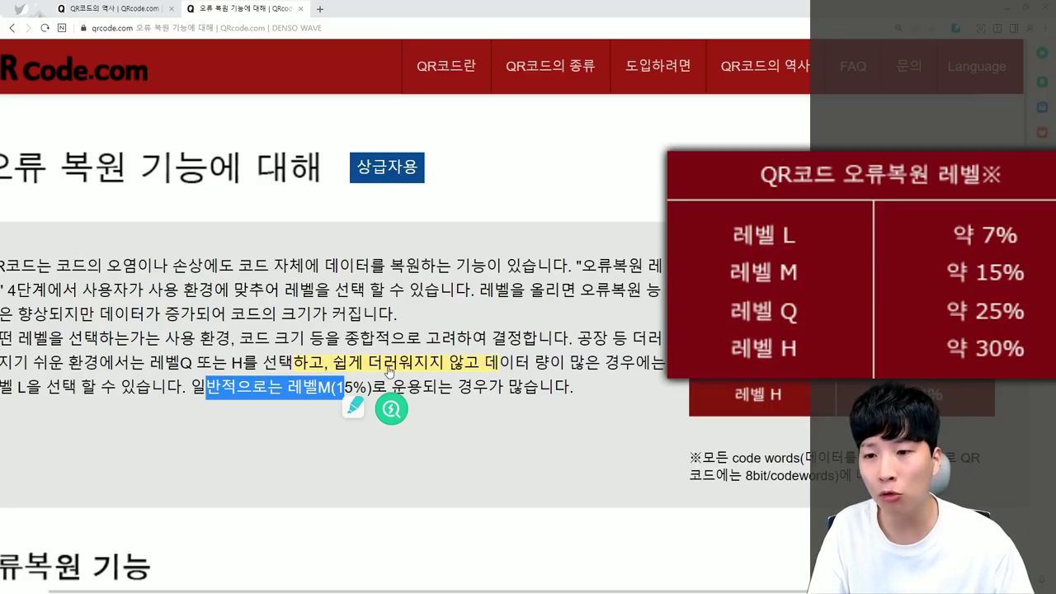
pyautogui.click(306, 394)
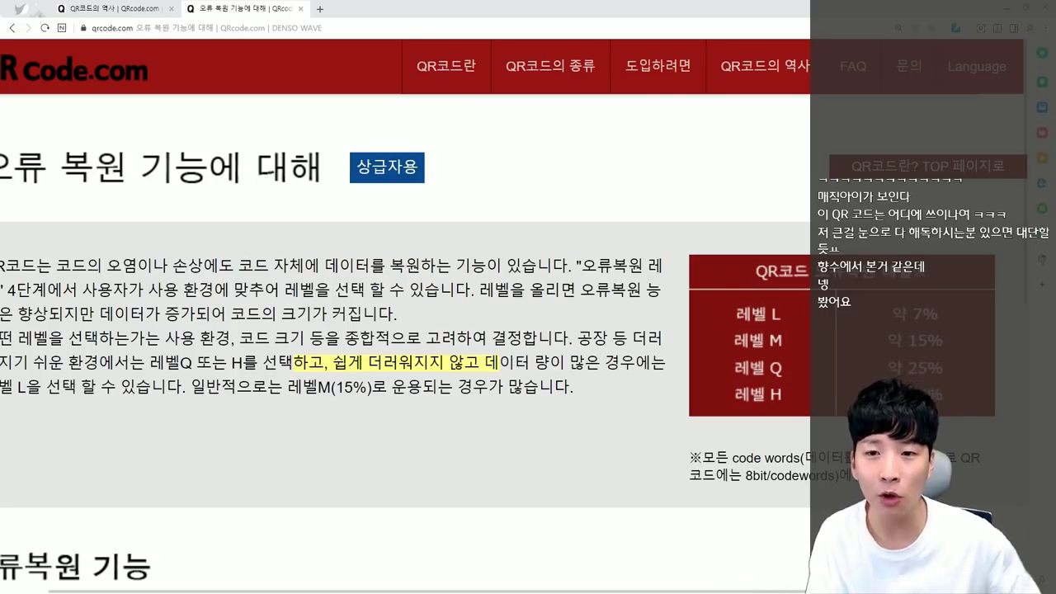
# Return to the version 11-20 table and examine version 11's number, cell count and error correction levels L to H
pyautogui.hotkey('alt', 'Left')
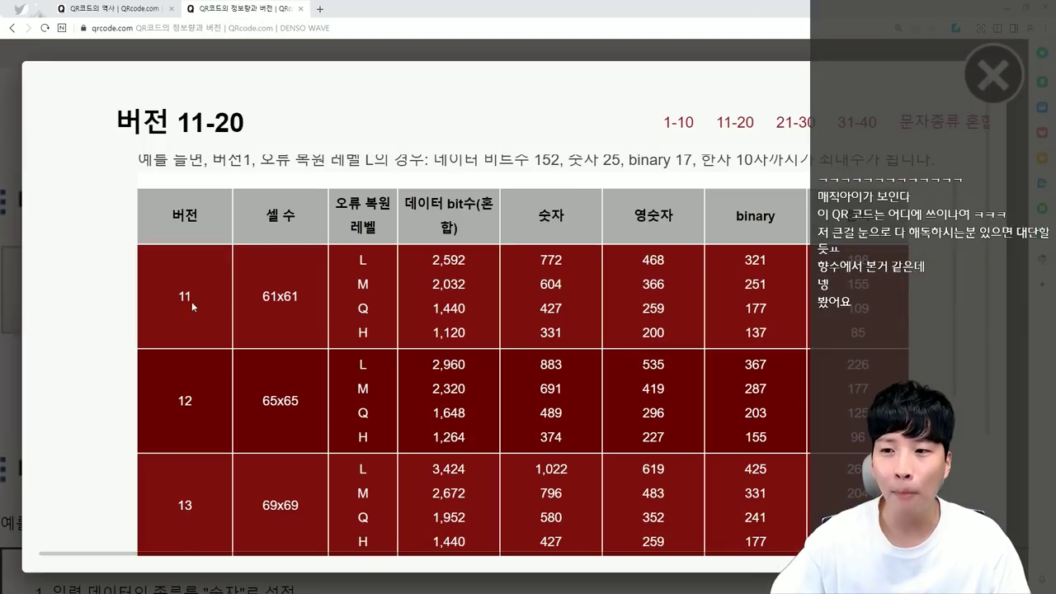
pyautogui.moveTo(173, 299); pyautogui.dragTo(195, 299)
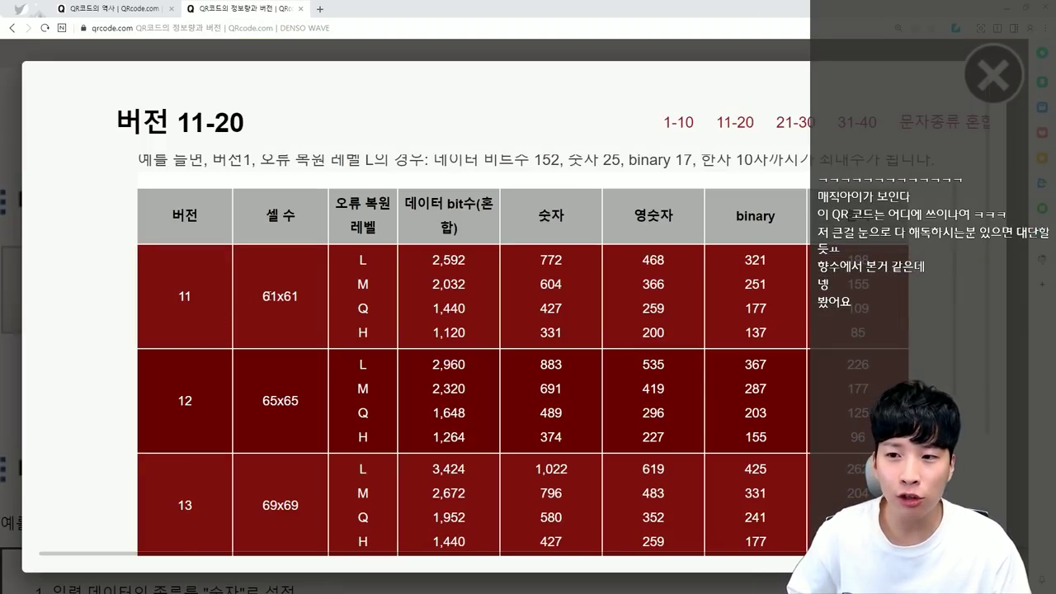
pyautogui.moveTo(261, 297); pyautogui.dragTo(299, 300)
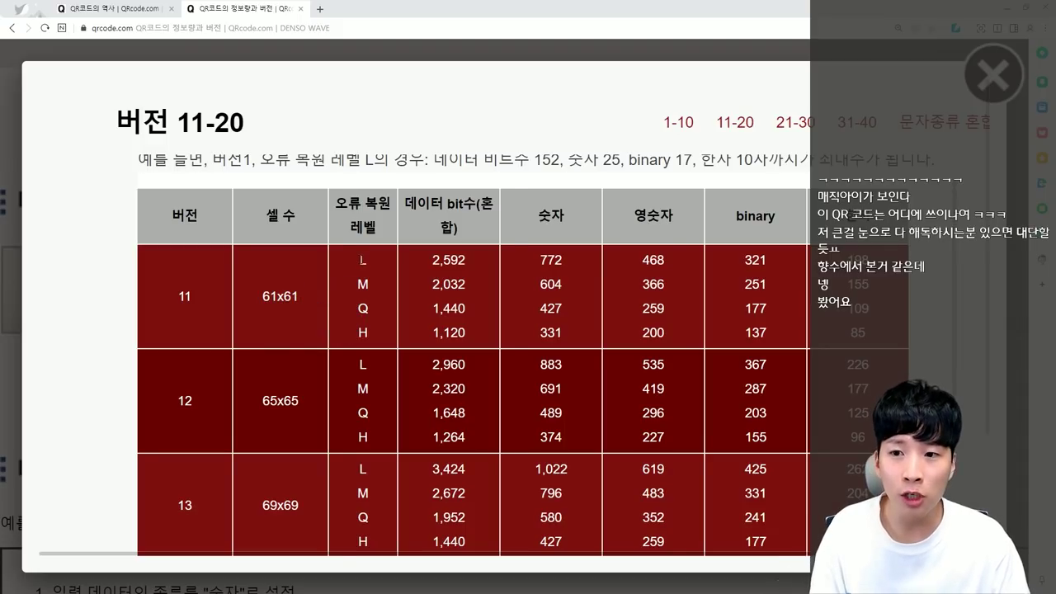
pyautogui.moveTo(361, 254); pyautogui.dragTo(369, 331)
pyautogui.doubleClick(360, 334)
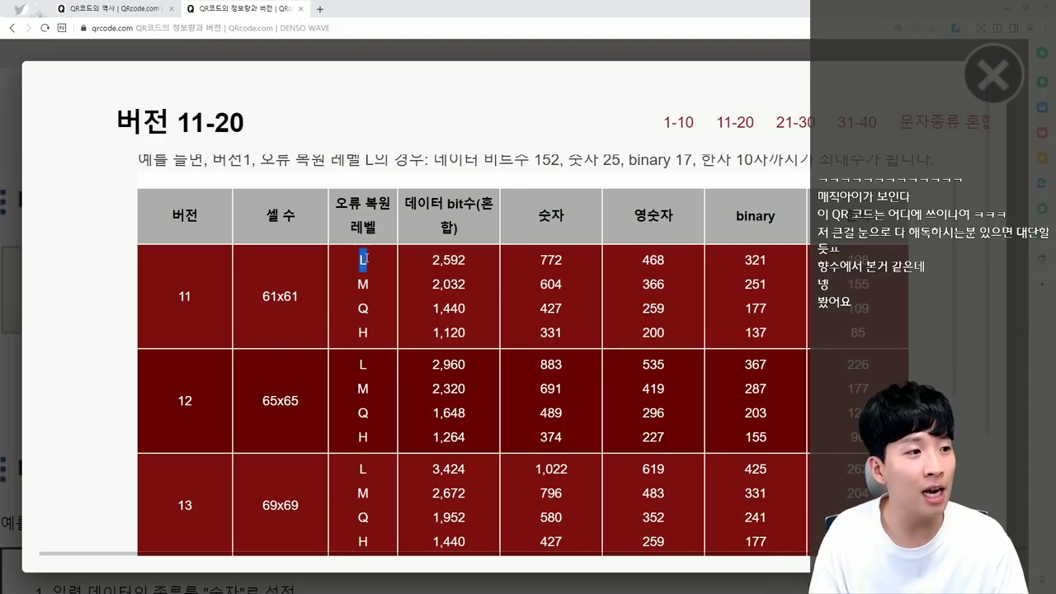
pyautogui.click(358, 338)
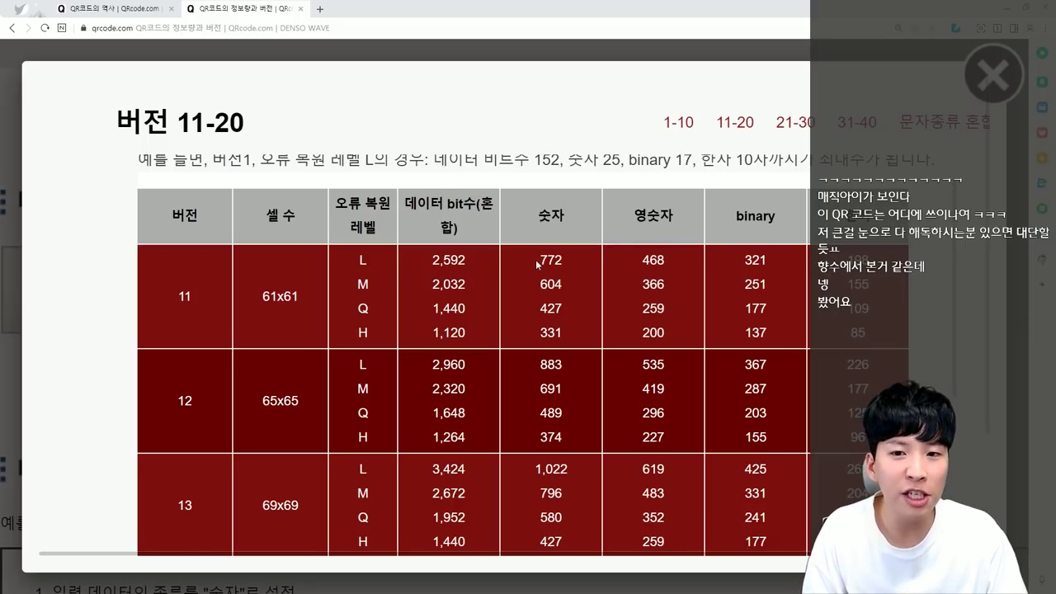
# Examine version 11's numeric capacity at error correction level L, and compare it with level H
pyautogui.moveTo(536, 259); pyautogui.dragTo(566, 263)
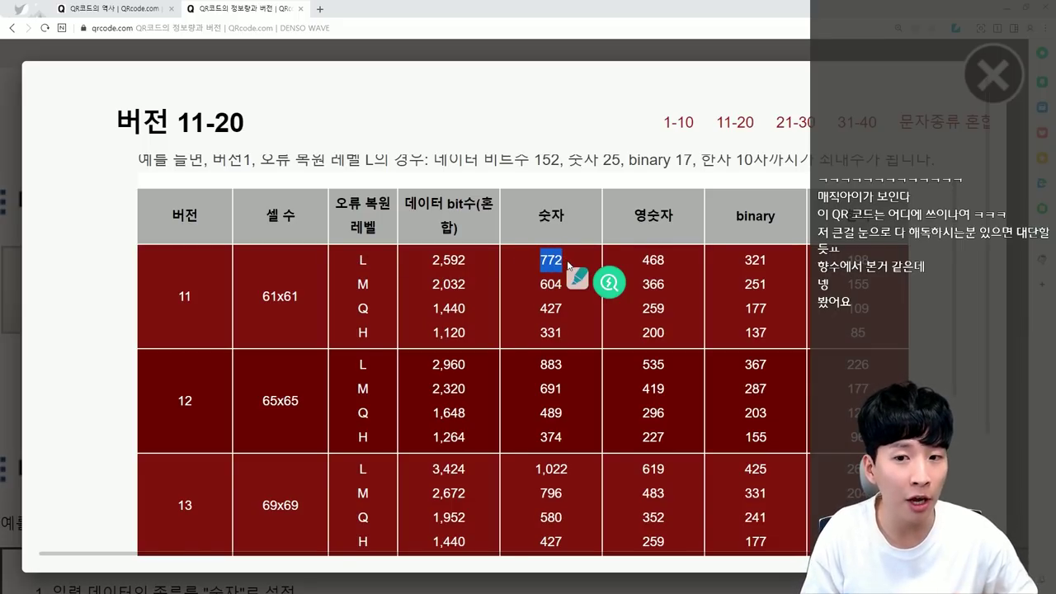
pyautogui.click(369, 332)
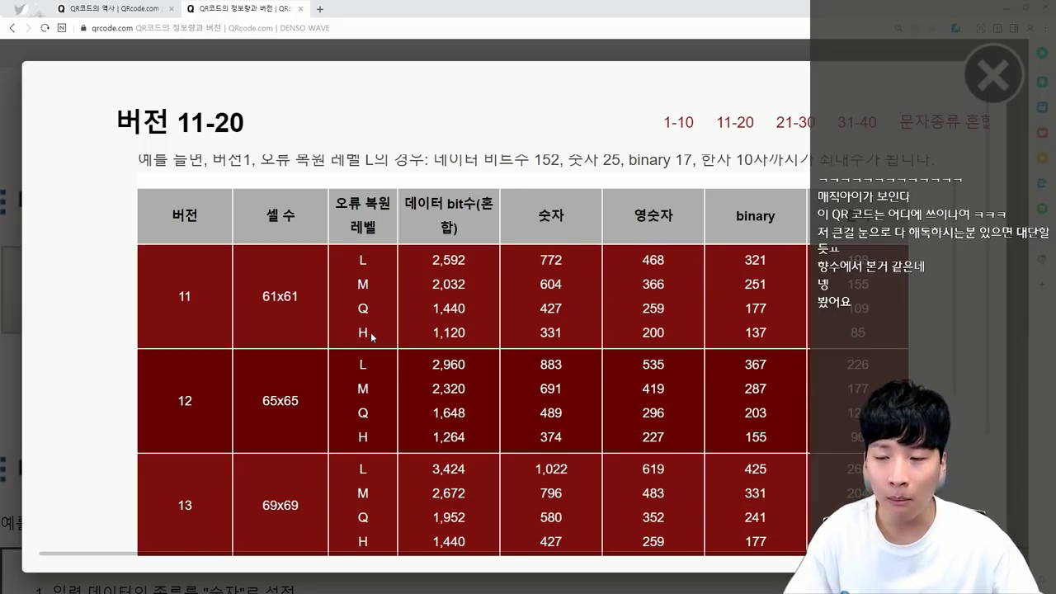
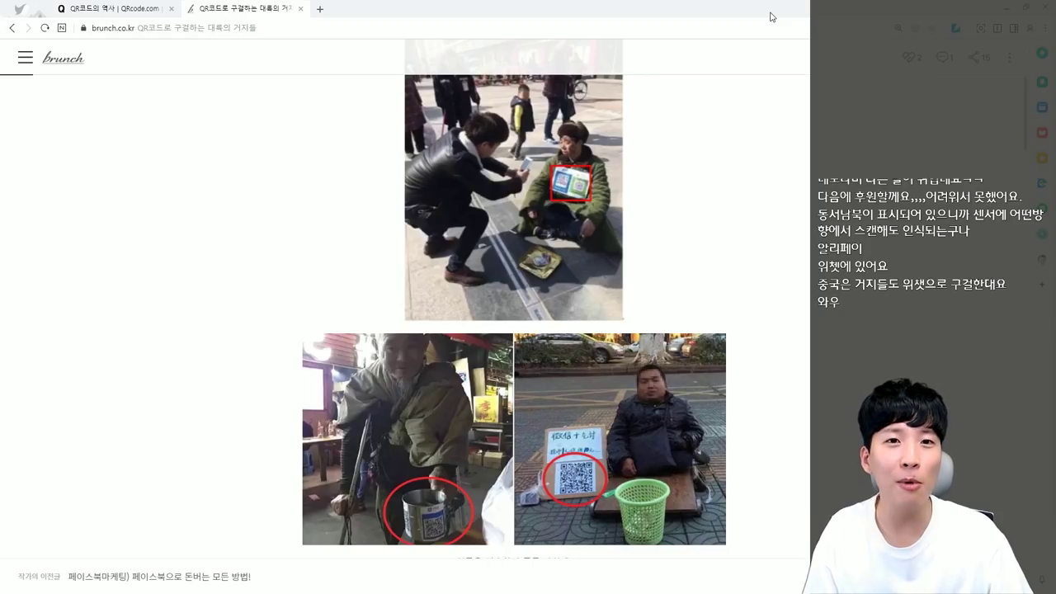
# Open Naver's QR code creation form and title the new code with the creator's nickname followed by "큐알코드"
pyautogui.hotkey('ctrl', 'l')
pyautogui.click(107, 48)
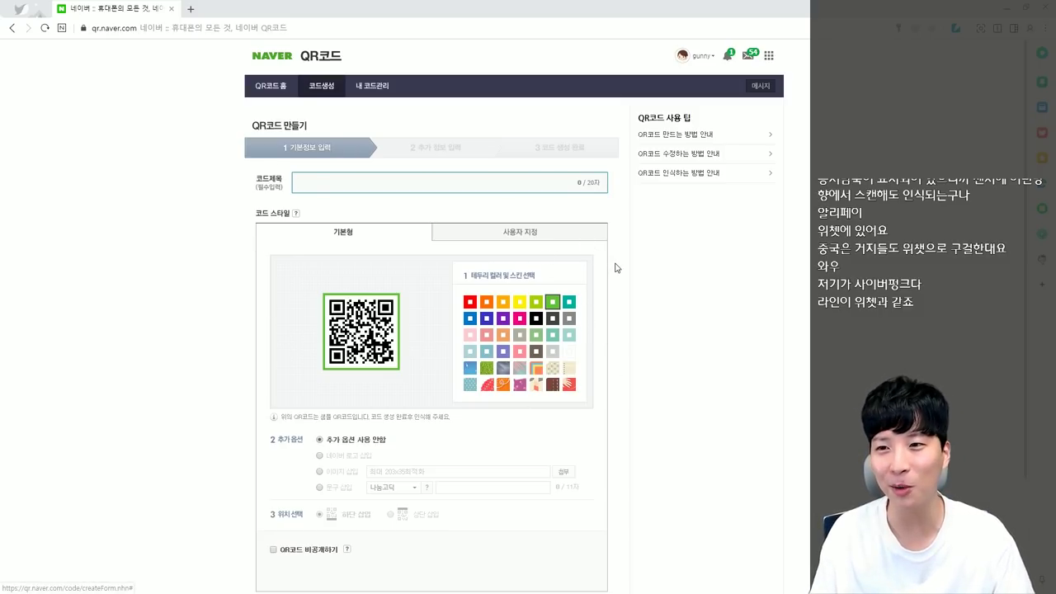
pyautogui.write('d')
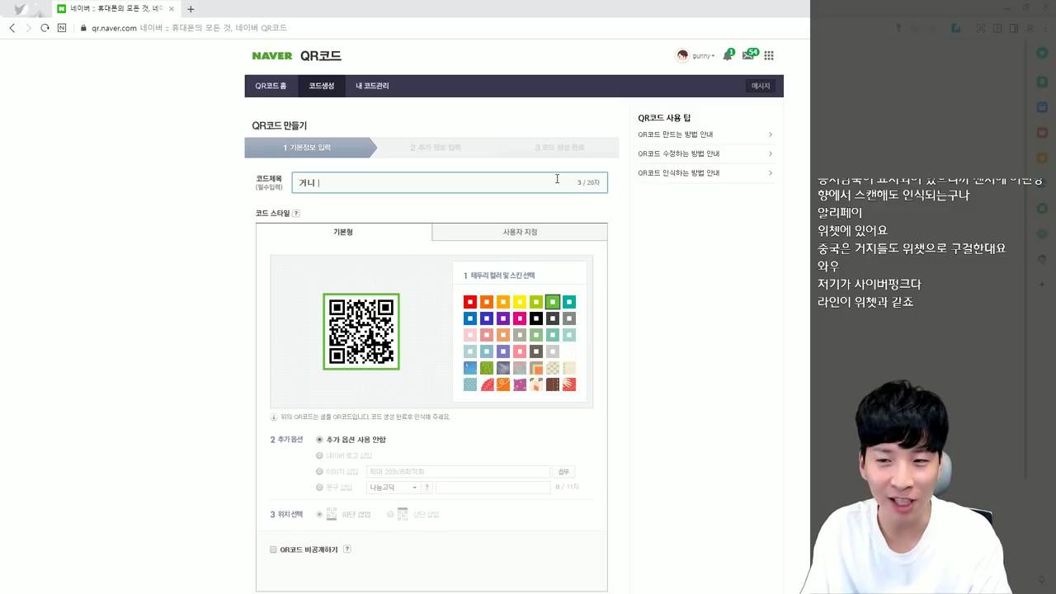
pyautogui.write('큐알코드')
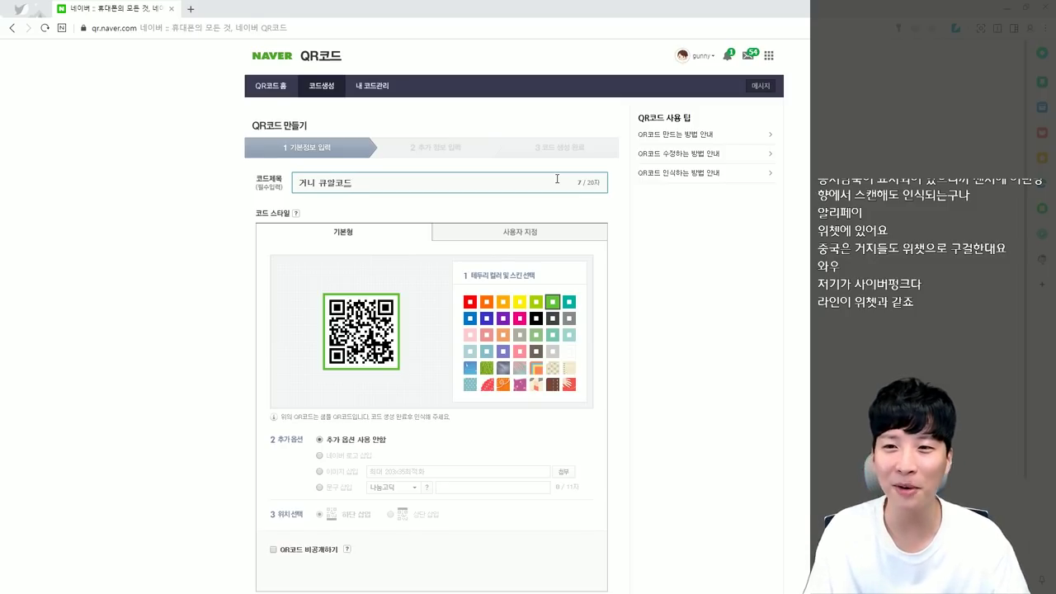
# Try several border colours and skins on the sample code, and apply the blue water-drop skin
pyautogui.scroll(-1, 689, 235)
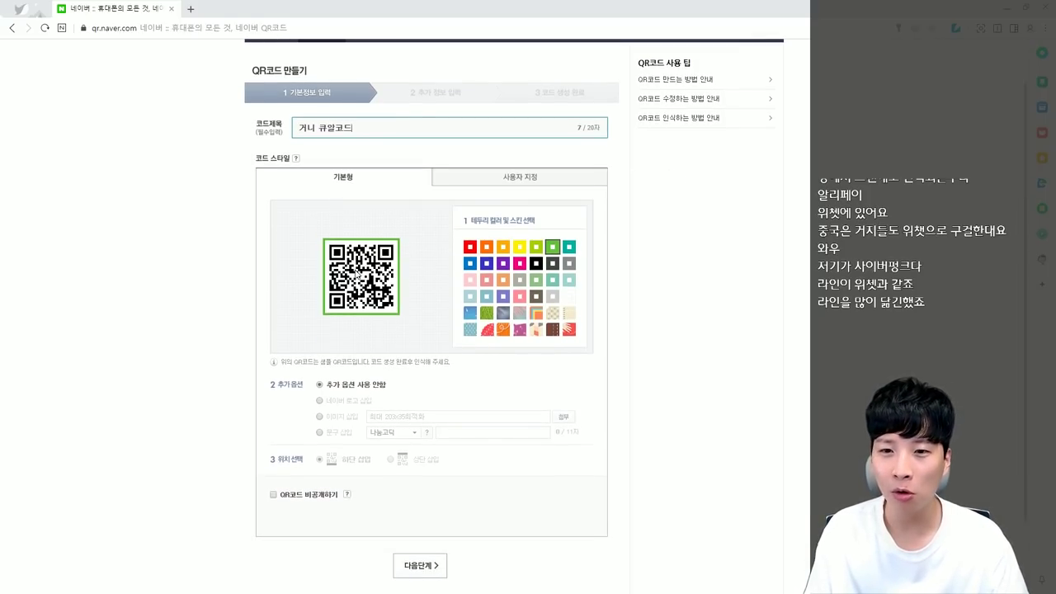
pyautogui.click(519, 281)
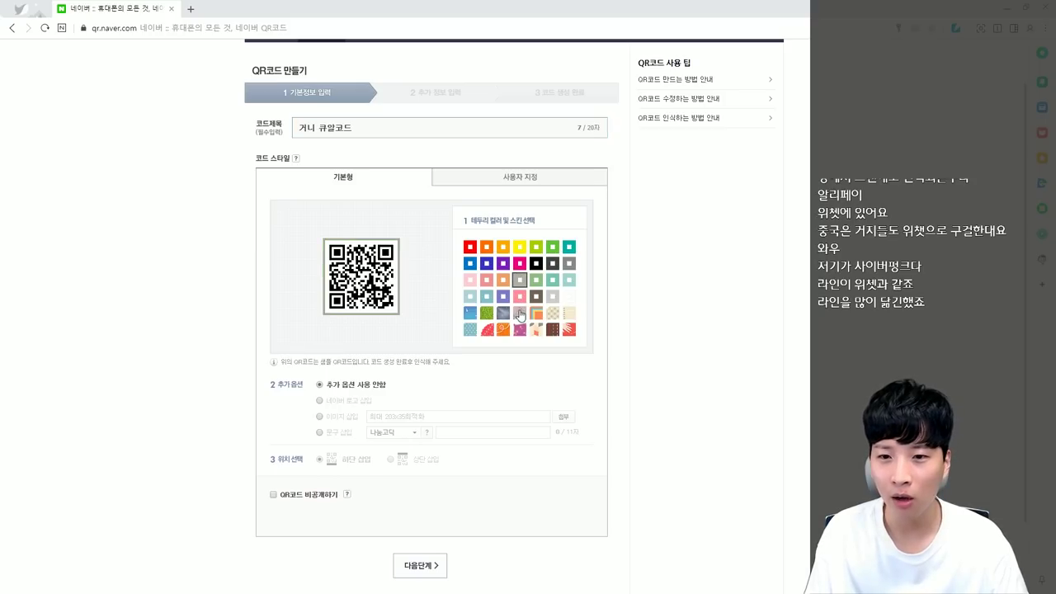
pyautogui.click(519, 313)
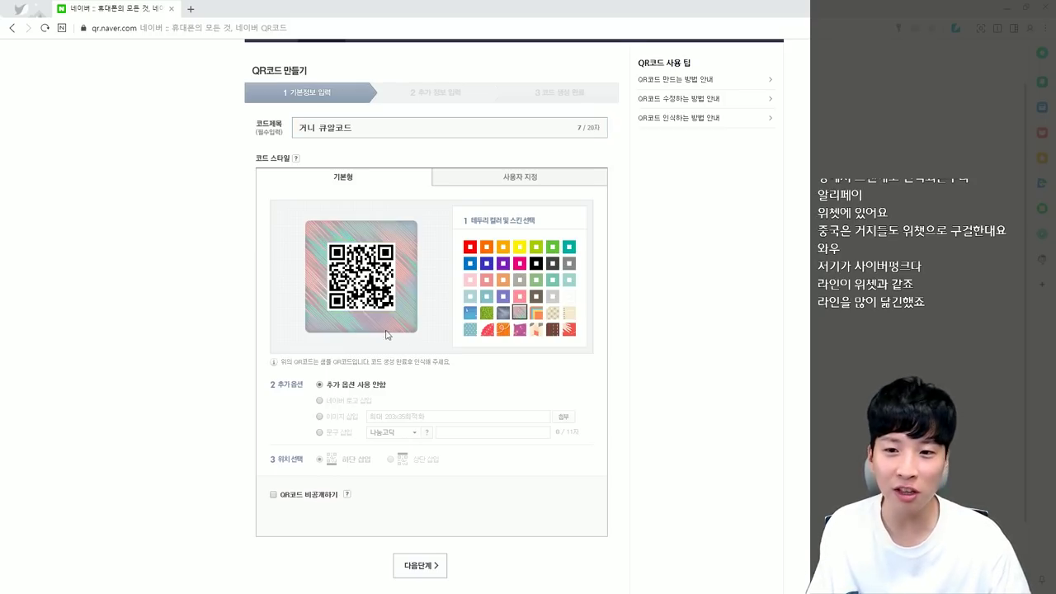
pyautogui.click(486, 329)
pyautogui.click(502, 329)
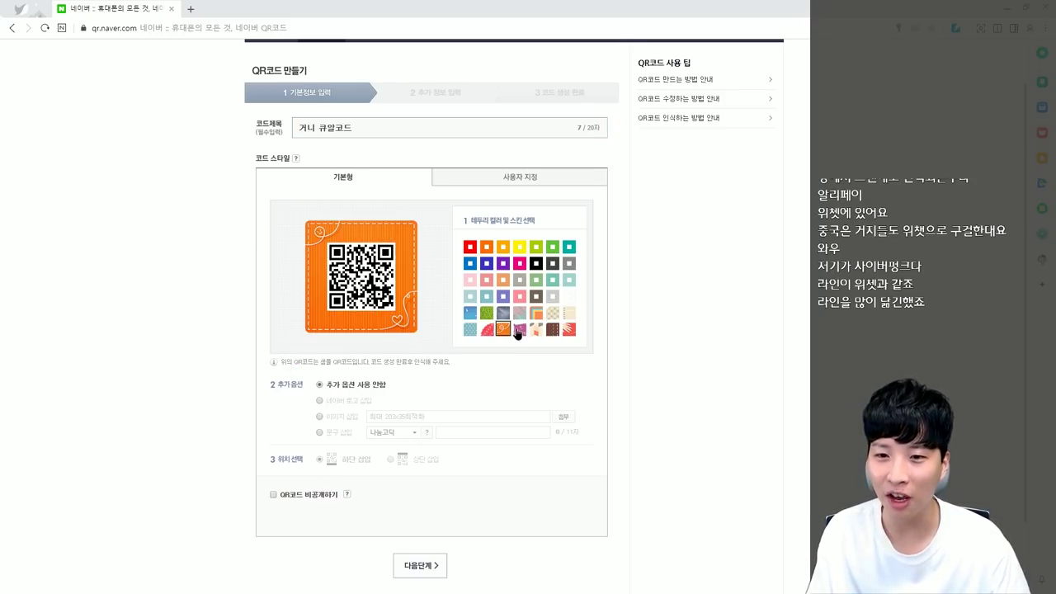
pyautogui.click(470, 313)
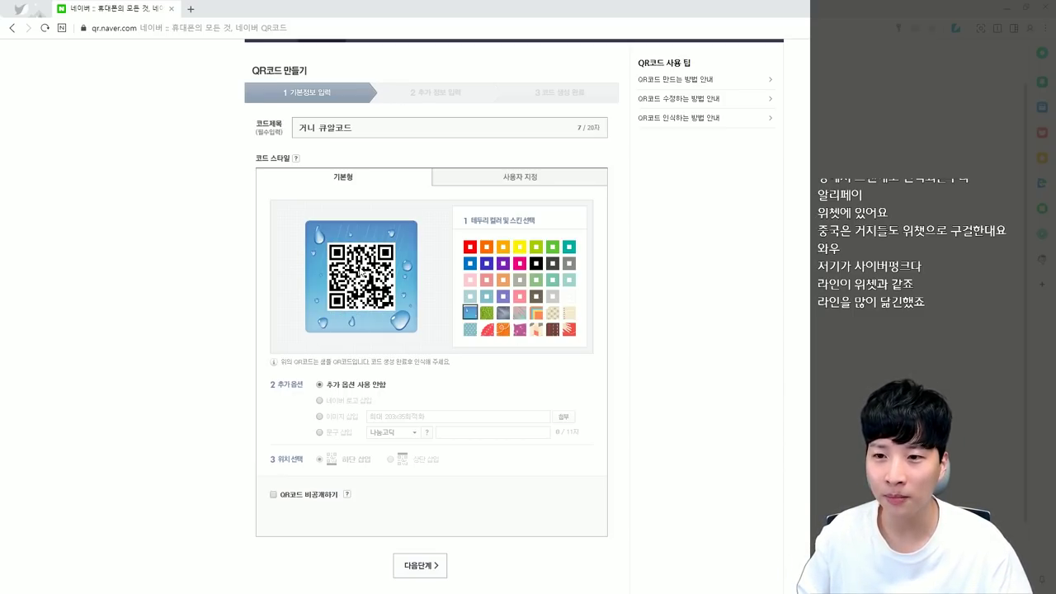
# In the custom code style, attach 91-21.png as the centre logo image and continue to the additional information stage
pyautogui.click(520, 176)
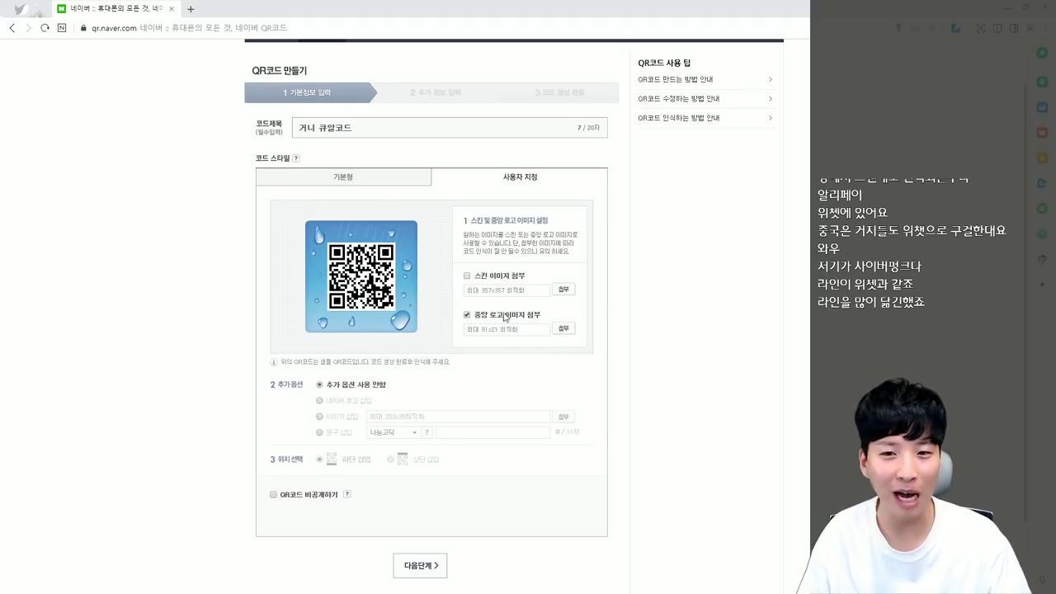
pyautogui.hotkey('alt', 'Tab')
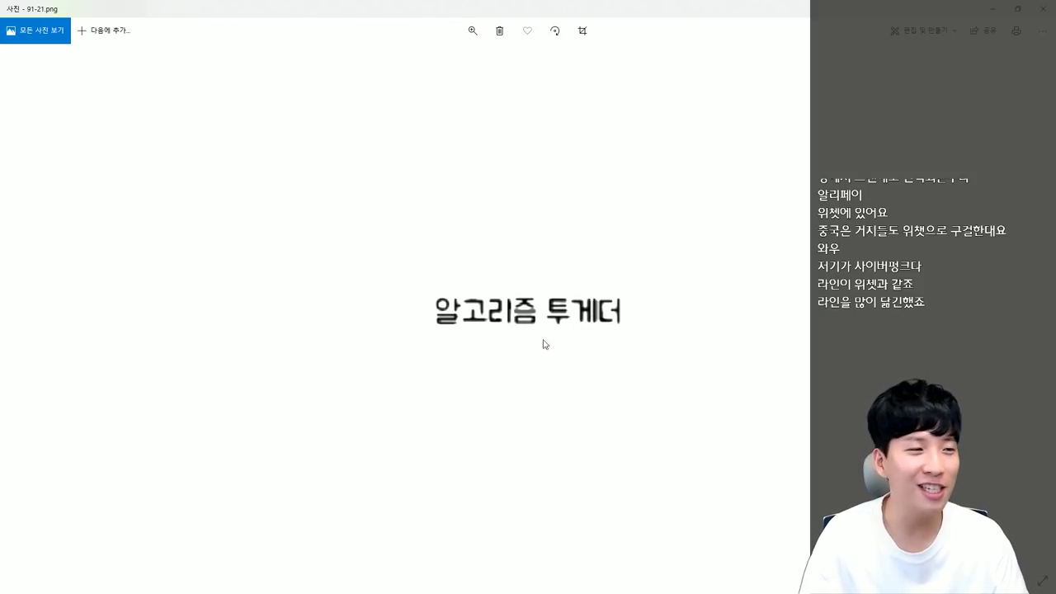
pyautogui.click(1037, 10)
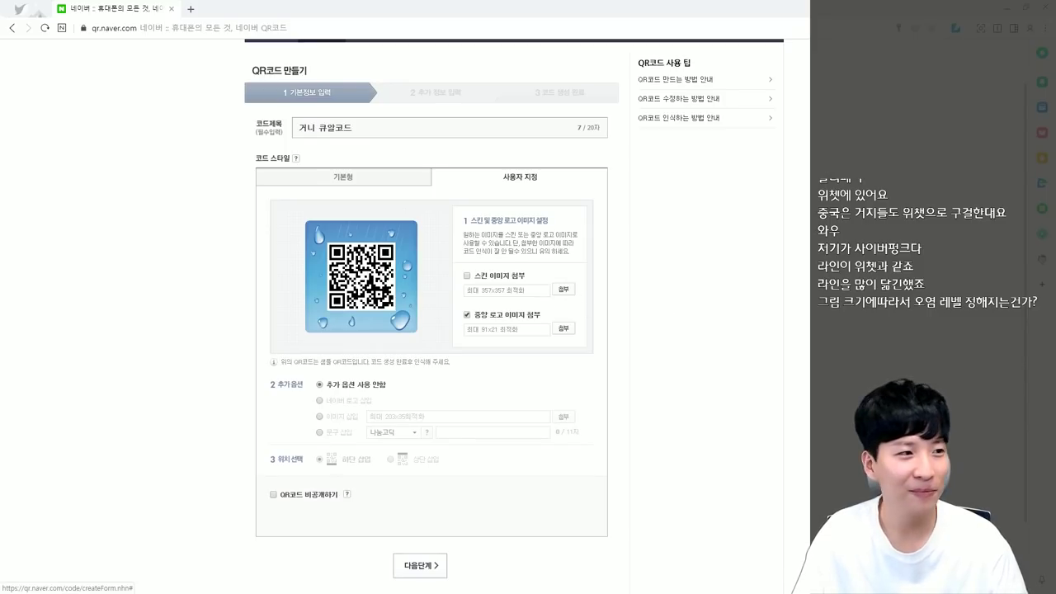
pyautogui.scroll(-2, 454, 488)
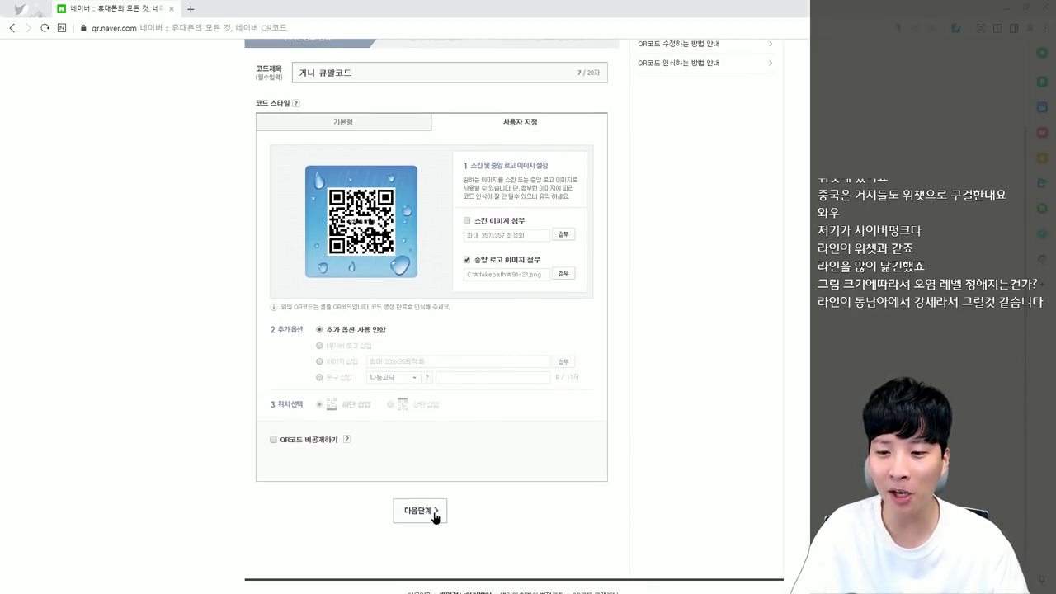
pyautogui.click(432, 513)
pyautogui.scroll(2, 577, 320)
pyautogui.scroll(-1, 578, 320)
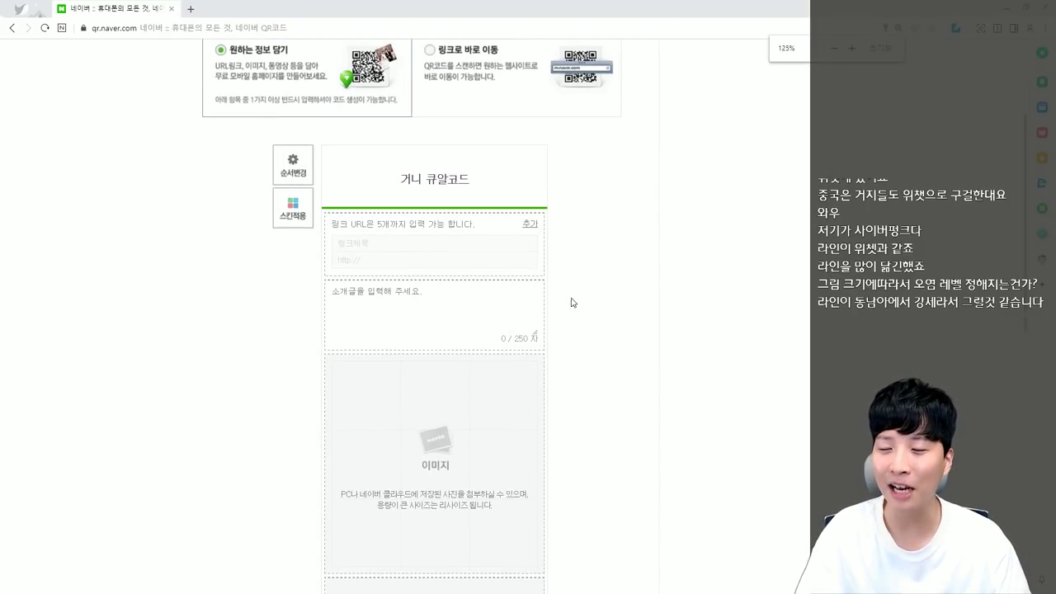
pyautogui.click(463, 244)
pyautogui.write('의')
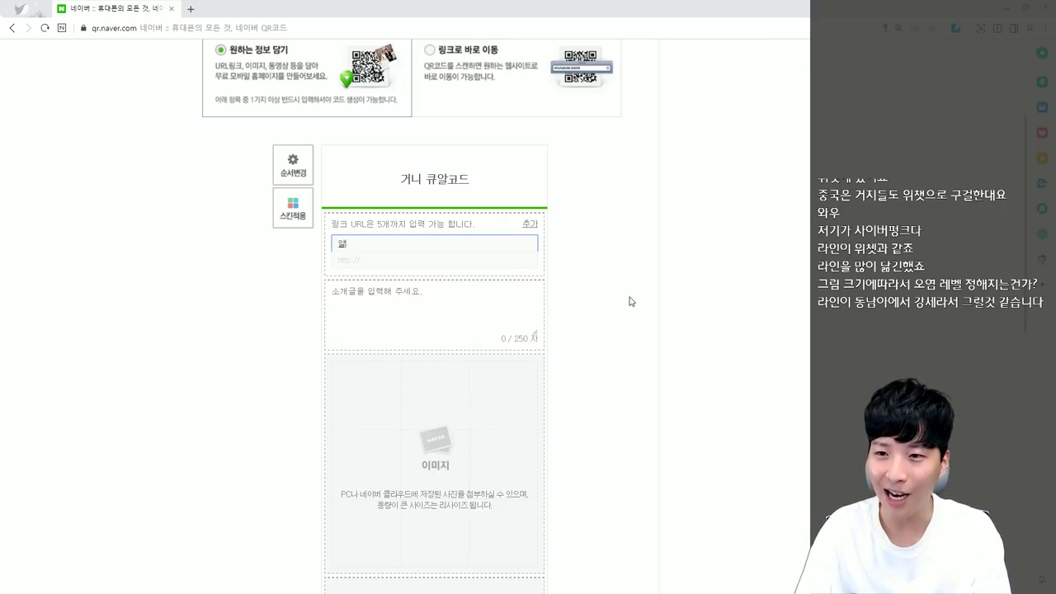
pyautogui.write('고리즘 투게데')
pyautogui.press('Tab')
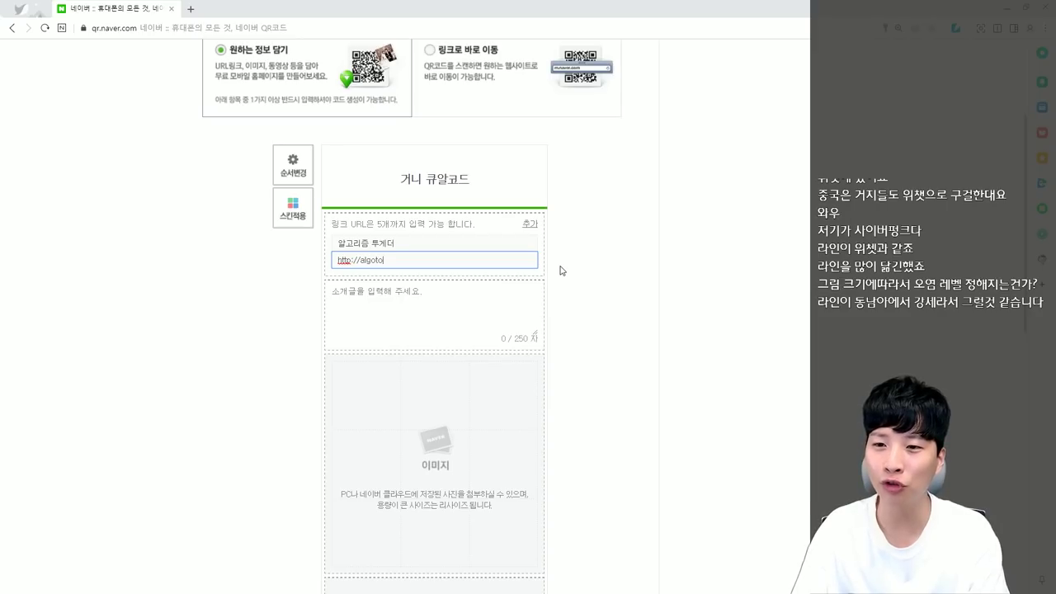
pyautogui.write('algotogether.com/')
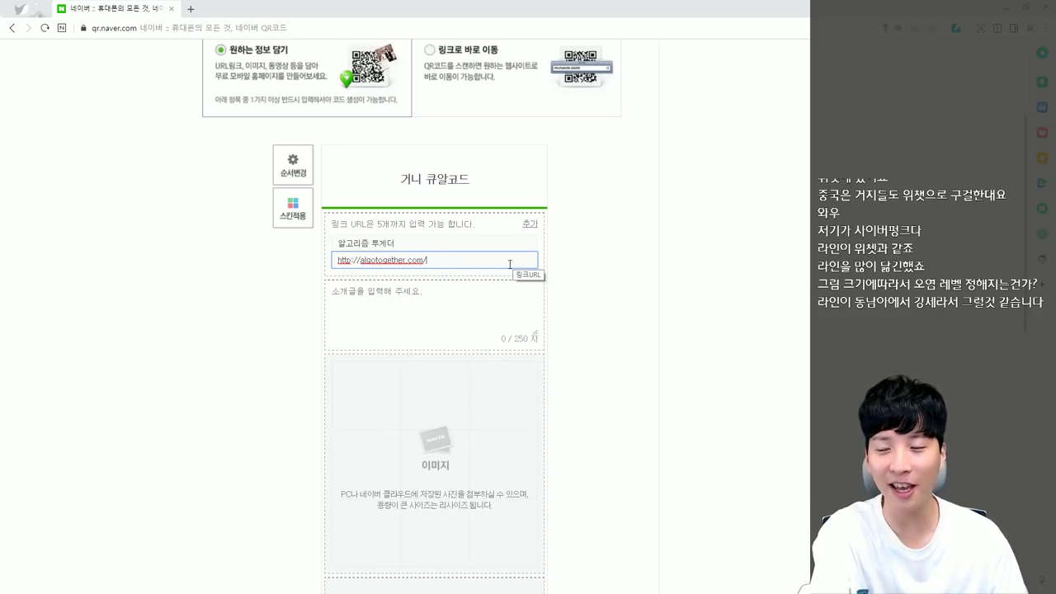
pyautogui.hotkey('ctrl', 'a')
# Write the introduction "알고리즘 투게더 유튜브 채널입니다!" with "여러분들 반갑습니다! 구독해주세요!" on a second line
pyautogui.click(423, 294)
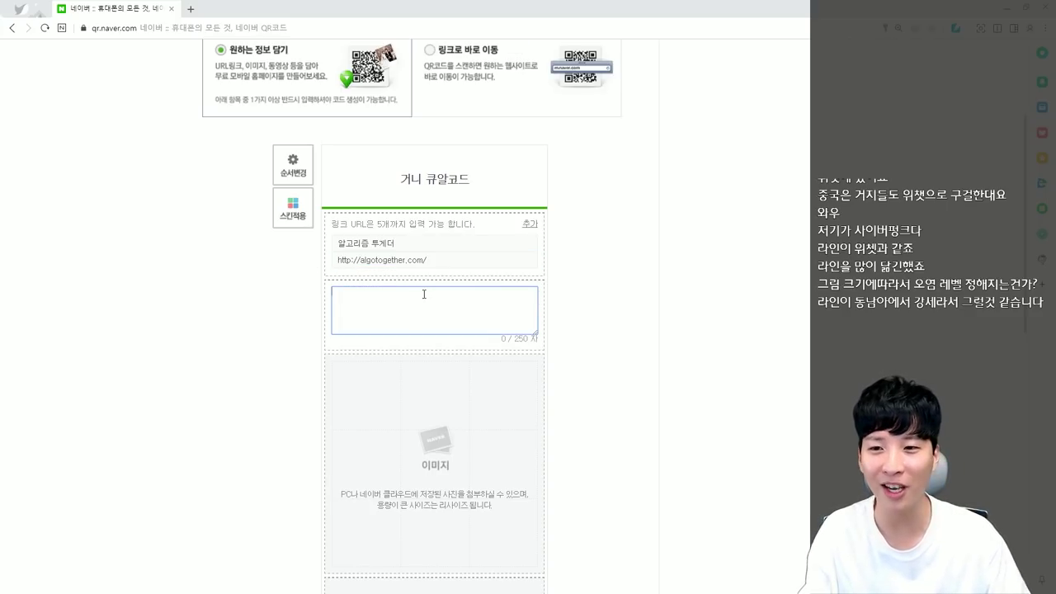
pyautogui.write('알고리즘 투게더 읎')
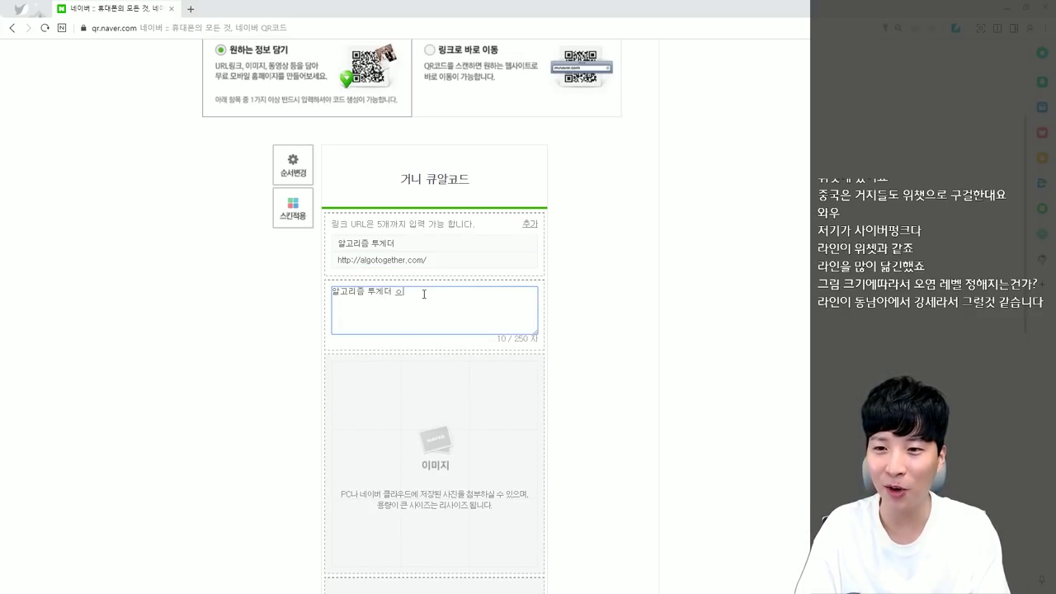
pyautogui.write('튜브 채널입니다!')
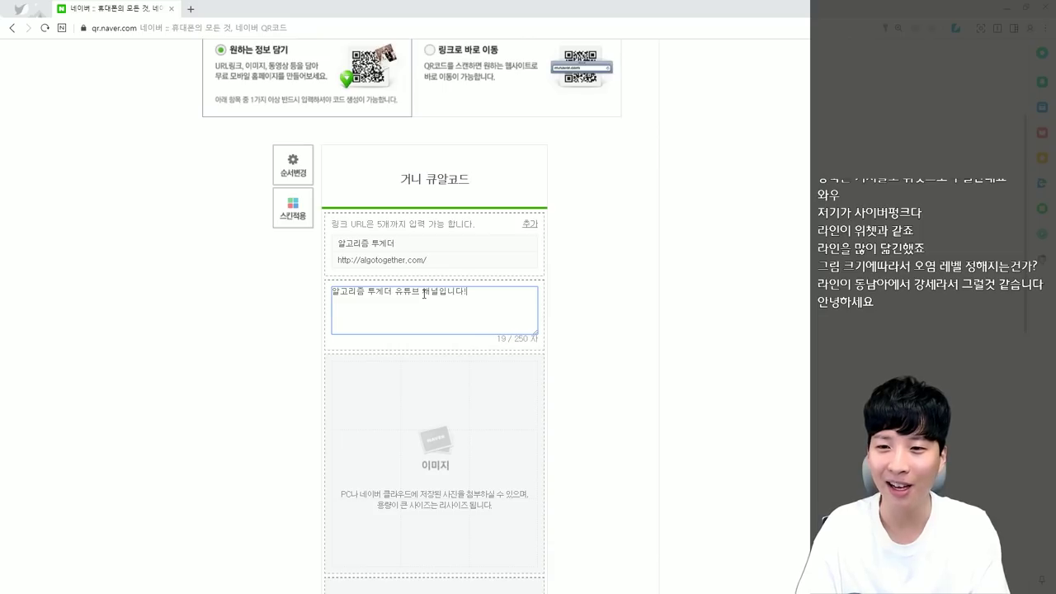
pyautogui.press('Return')
pyautogui.write('열러분들 반갑습니다! 큐')
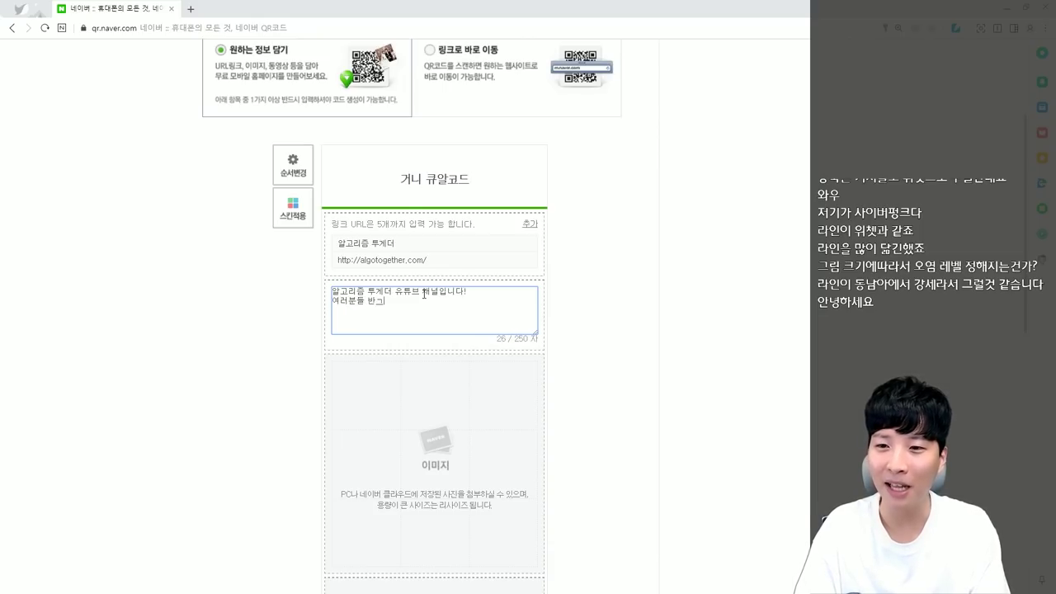
pyautogui.write('독해주세요!')
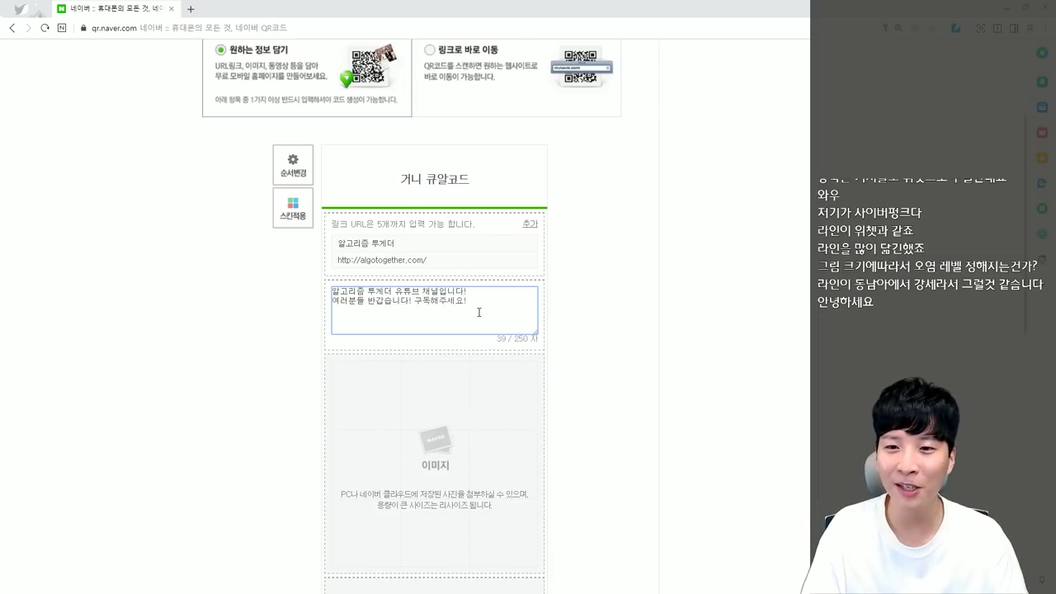
pyautogui.hotkey('ctrl', 'a')
pyautogui.click(625, 311)
# Compare the direct-link option with the custom information form, and examine its image, video, map and contact sections
pyautogui.scroll(-3, 627, 309)
pyautogui.scroll(3, 627, 309)
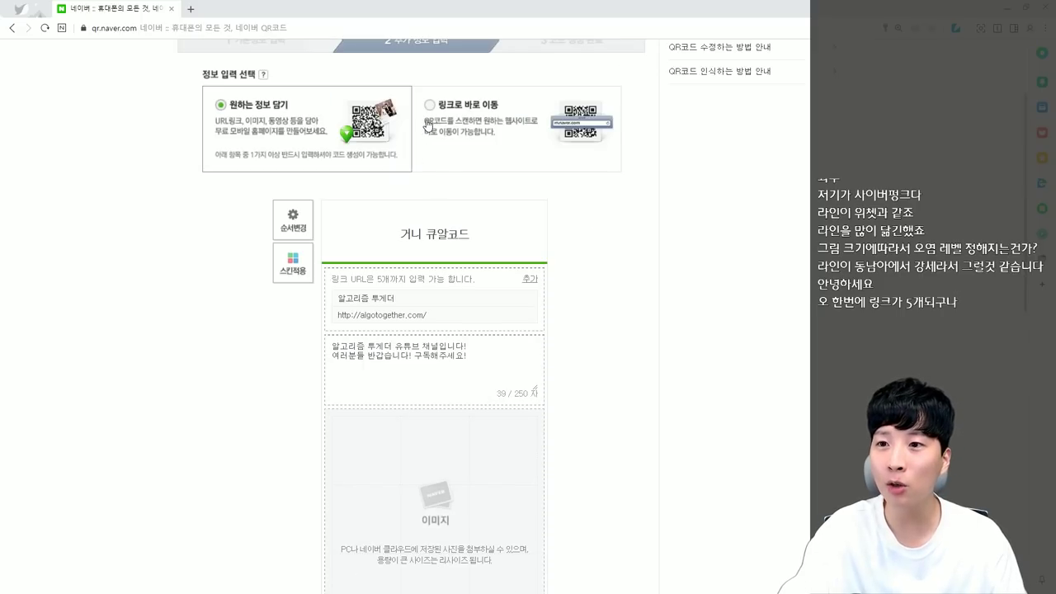
pyautogui.click(430, 111)
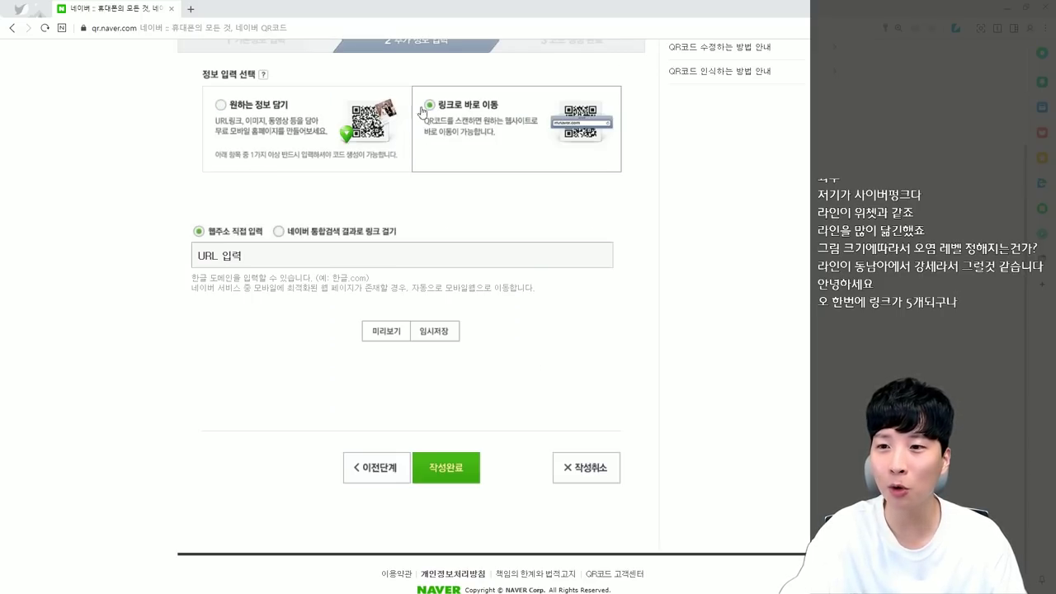
pyautogui.click(375, 162)
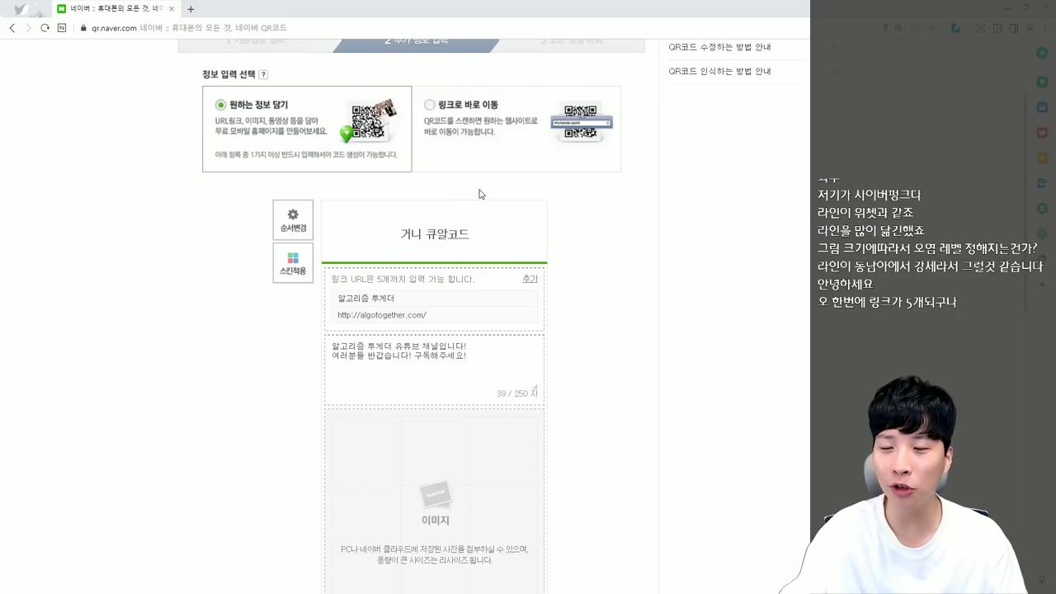
pyautogui.scroll(-4, 512, 227)
pyautogui.scroll(-2, 503, 229)
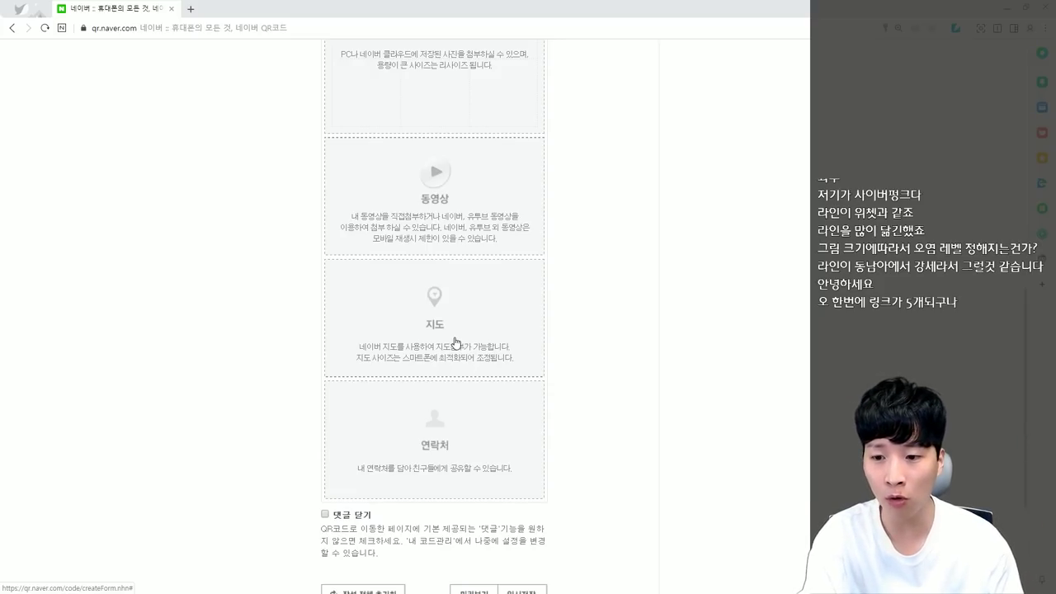
pyautogui.scroll(-2, 455, 343)
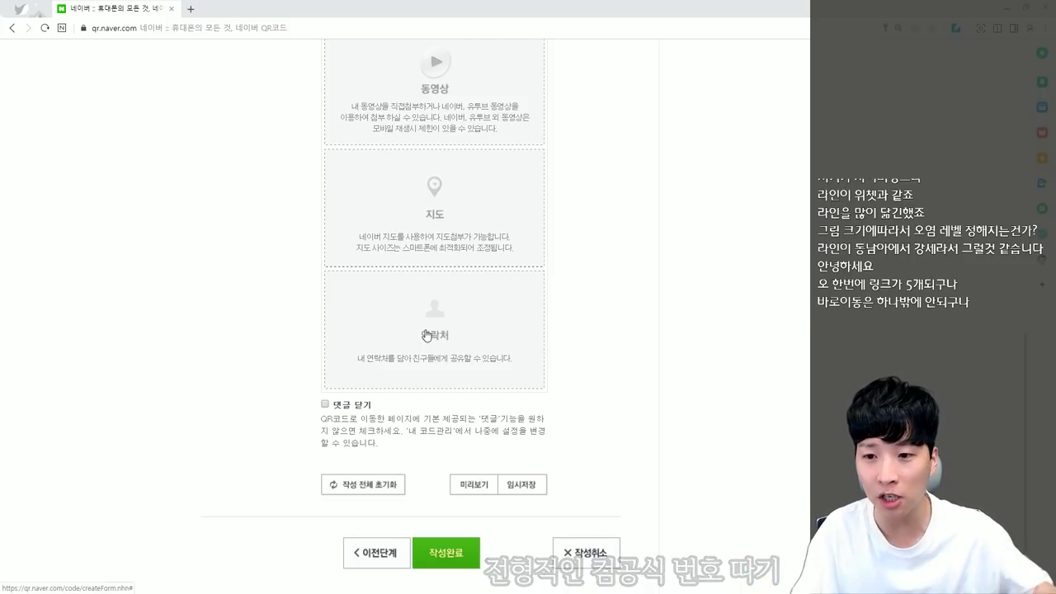
pyautogui.scroll(10, 550, 410)
pyautogui.click(507, 236)
pyautogui.scroll(-1, 582, 323)
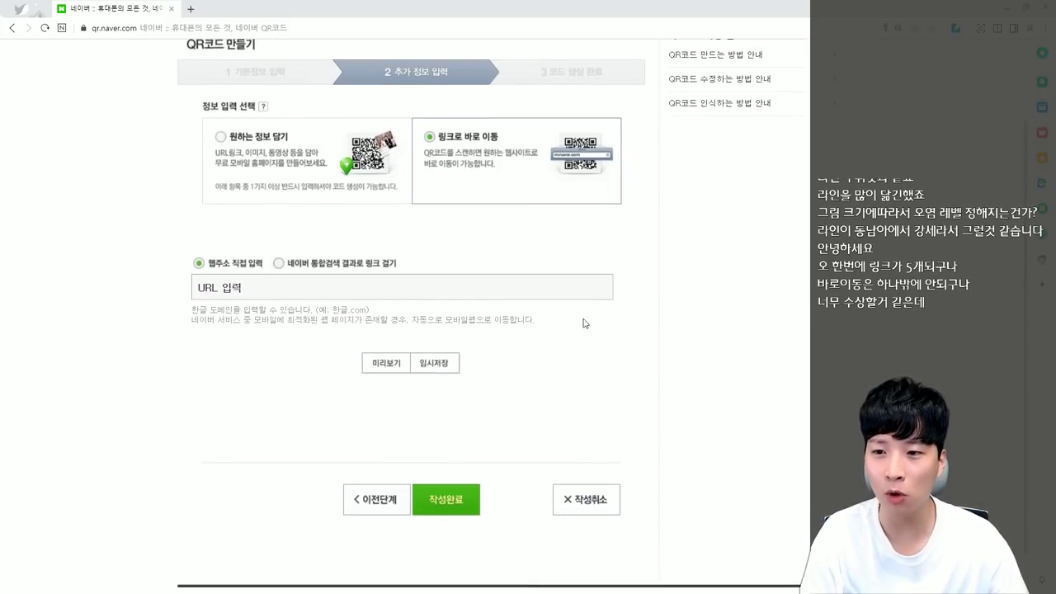
pyautogui.click(514, 287)
pyautogui.write('http://algotogether.com/')
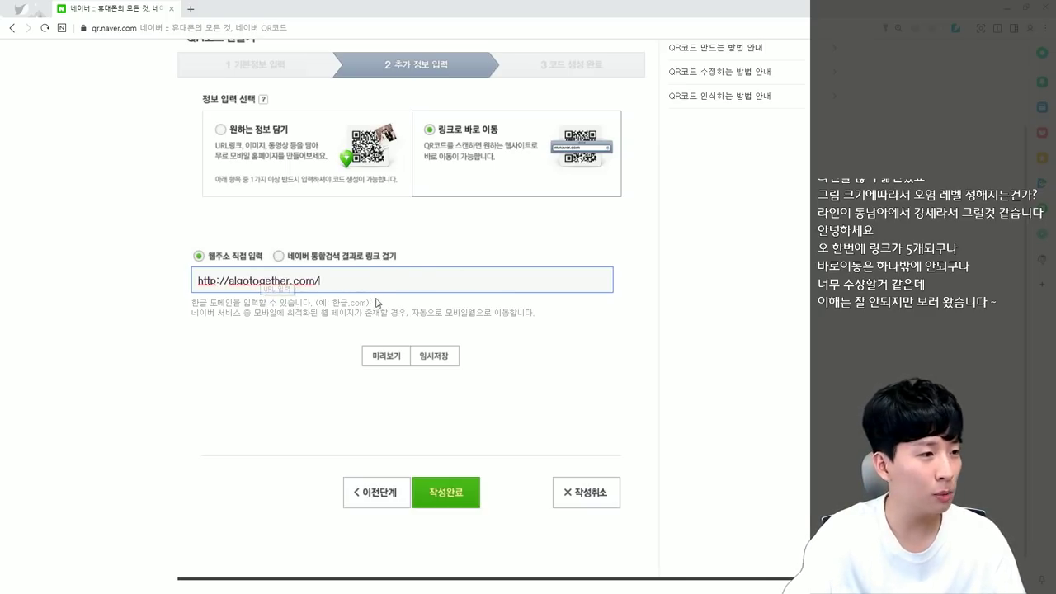
pyautogui.click(464, 488)
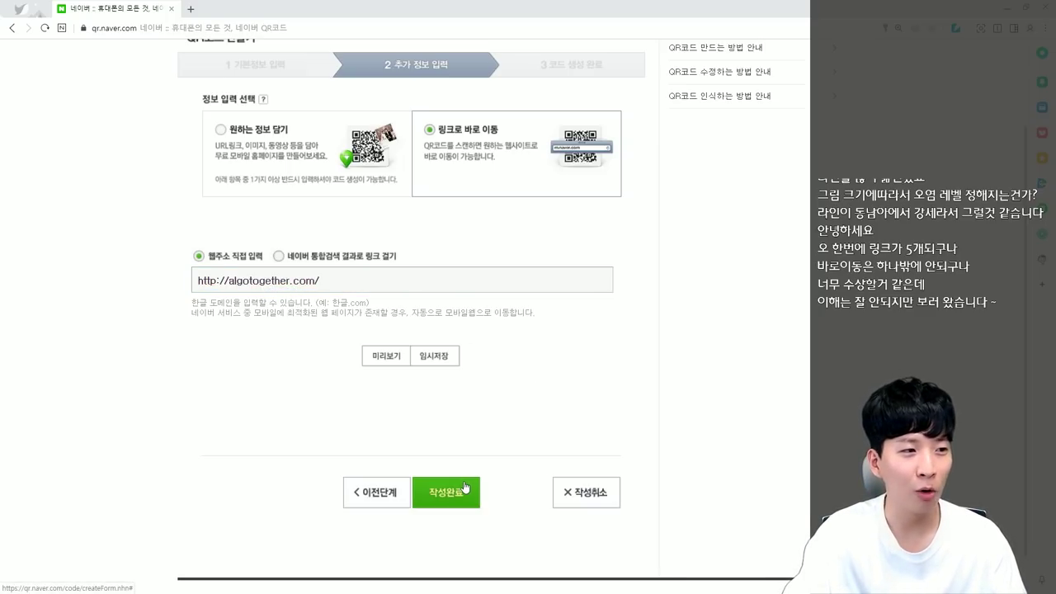
# Save the generated code as a JPG at 9.7 x 9.7 cm (357 x 357px)
pyautogui.scroll(-1, 523, 420)
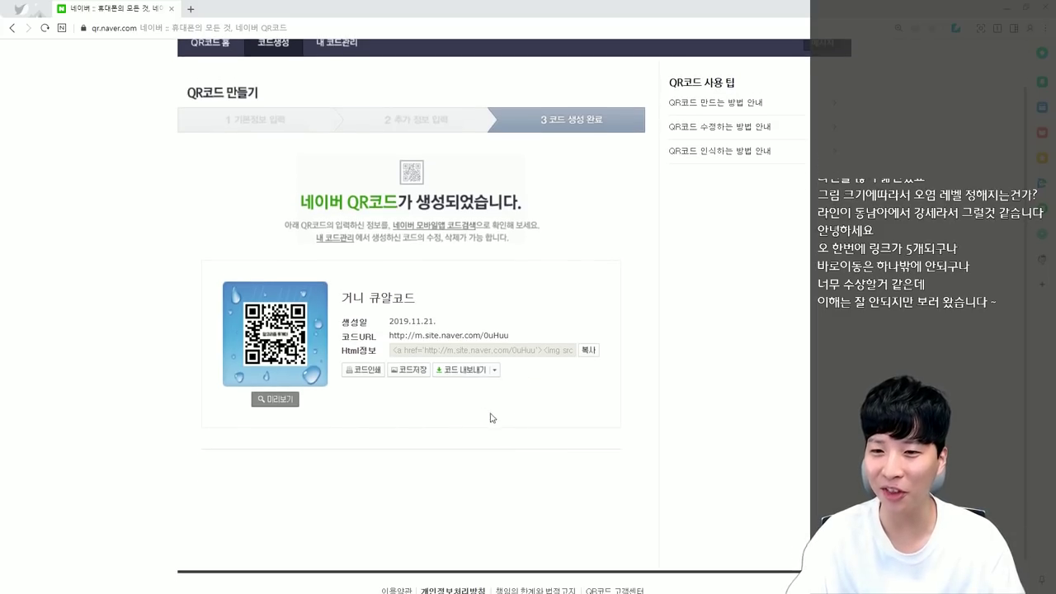
pyautogui.click(414, 377)
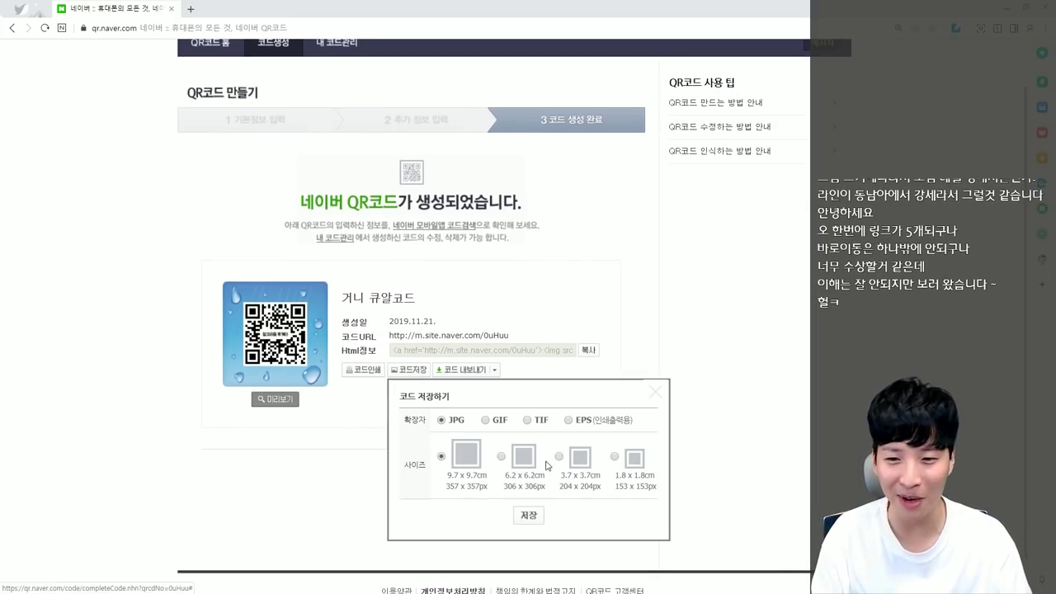
pyautogui.click(529, 514)
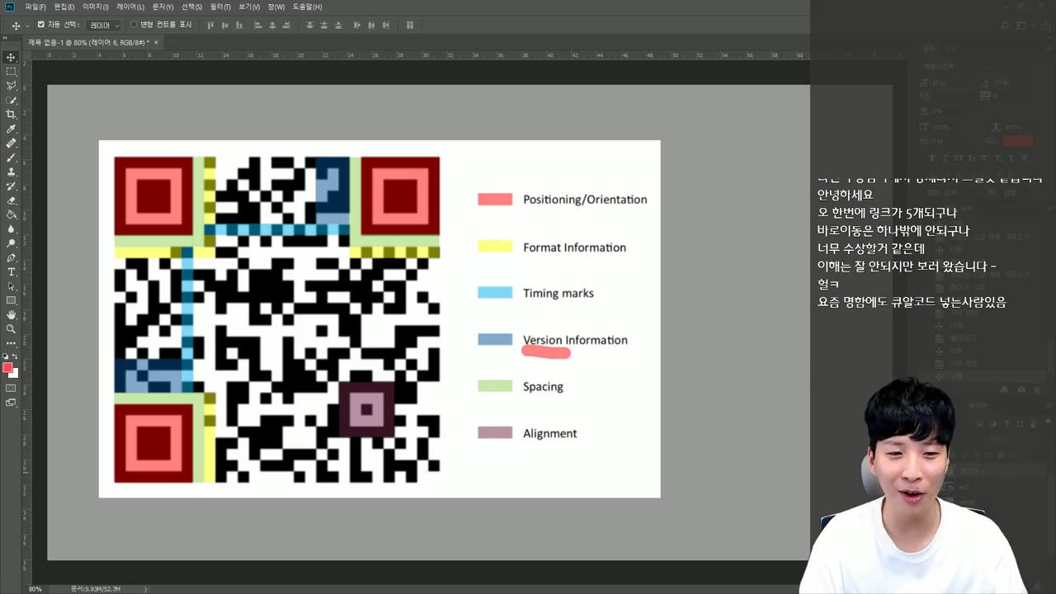
# Replace the QR structure diagram with the copied QR code image, move it toward the canvas's left side and enlarge it to about 128%
pyautogui.press('Delete')
pyautogui.hotkey('ctrl', 'v')
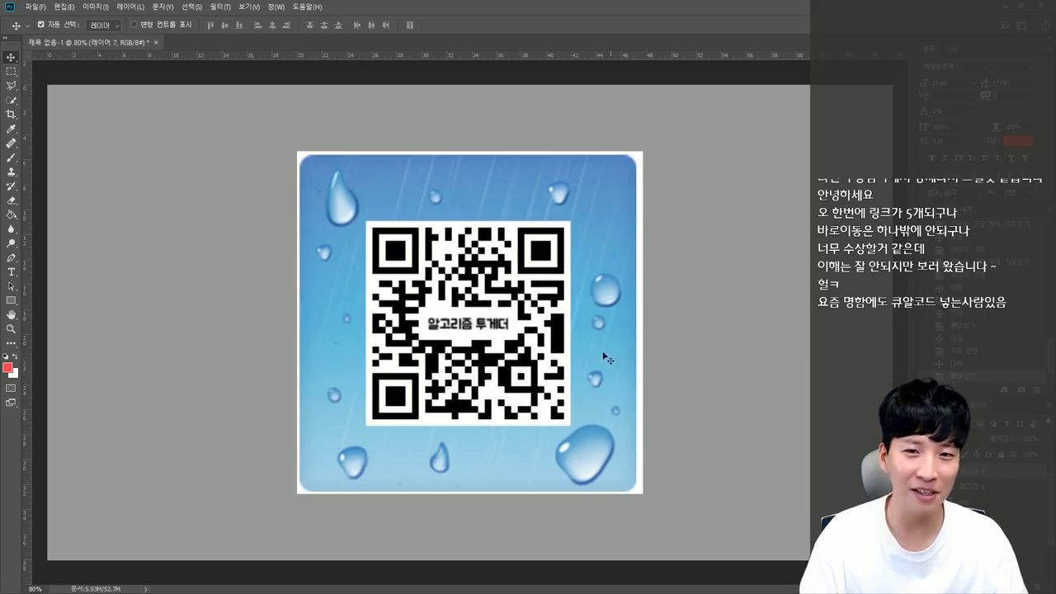
pyautogui.moveTo(538, 319); pyautogui.dragTo(464, 396)
pyautogui.hotkey('ctrl', 't')
pyautogui.moveTo(477, 448); pyautogui.dragTo(580, 546)
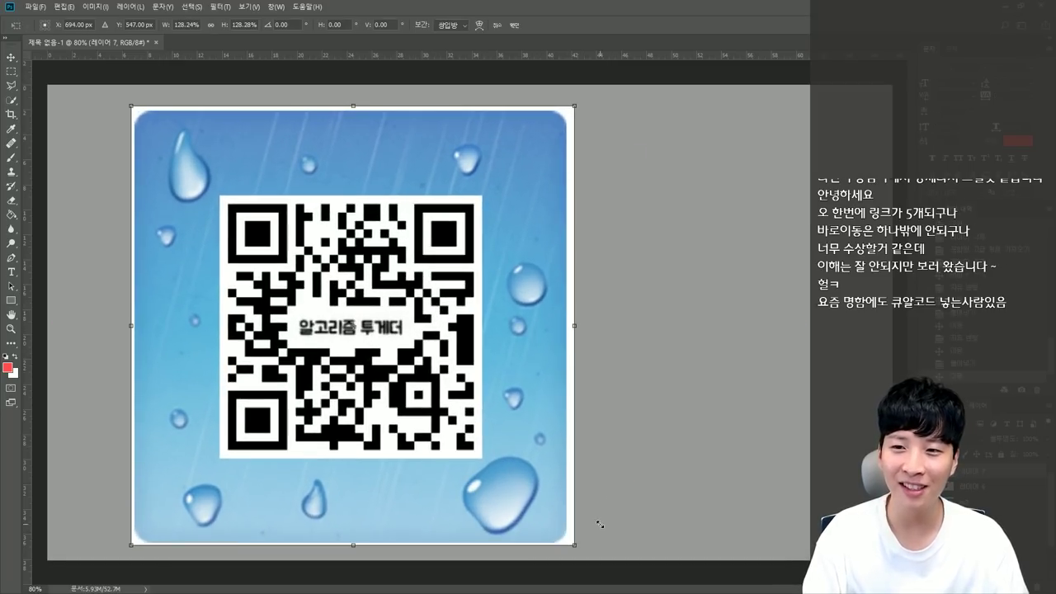
pyautogui.press('Return')
pyautogui.moveTo(456, 399)
pyautogui.mouseDown()
pyautogui.moveTo(468, 390)
pyautogui.moveTo(455, 401)
pyautogui.mouseUp()
# On a new layer, brush red marks over the version areas and the format strips beside the finder patterns, and delete the marks
pyautogui.press('b')
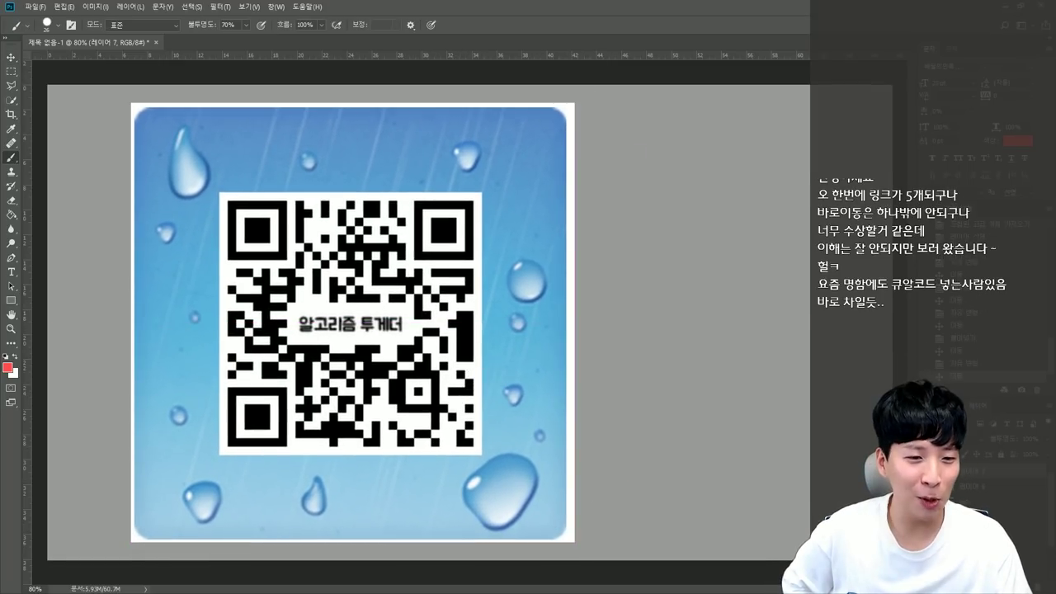
pyautogui.hotkey('ctrl', 'shift', 'alt', 'n')
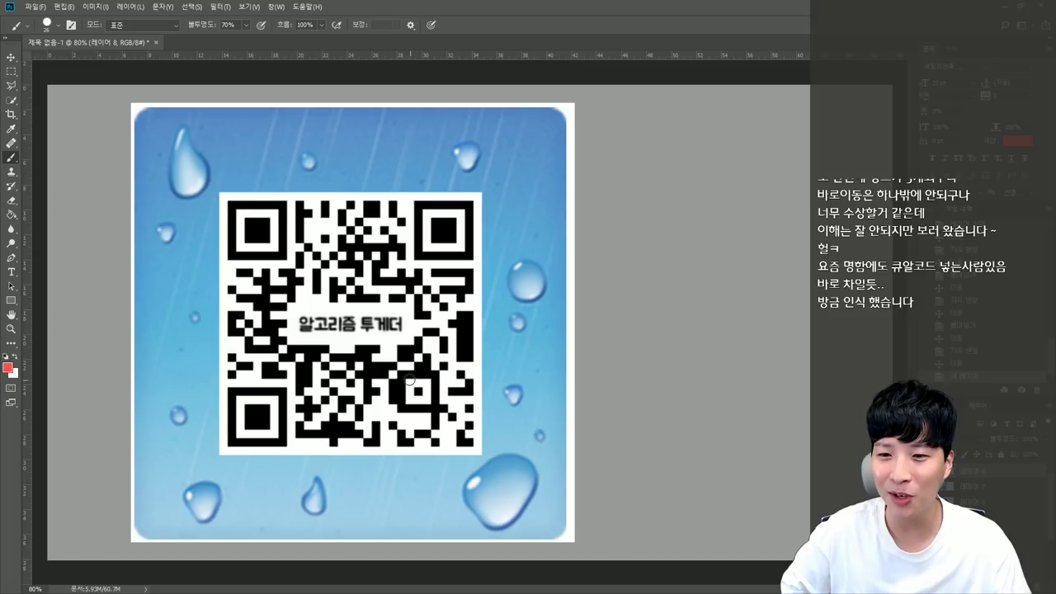
pyautogui.moveTo(376, 234)
pyautogui.mouseDown()
pyautogui.moveTo(368, 208)
pyautogui.moveTo(389, 233)
pyautogui.mouseUp()
pyautogui.moveTo(263, 338)
pyautogui.mouseDown()
pyautogui.moveTo(232, 351)
pyautogui.moveTo(285, 352)
pyautogui.moveTo(246, 335)
pyautogui.mouseUp()
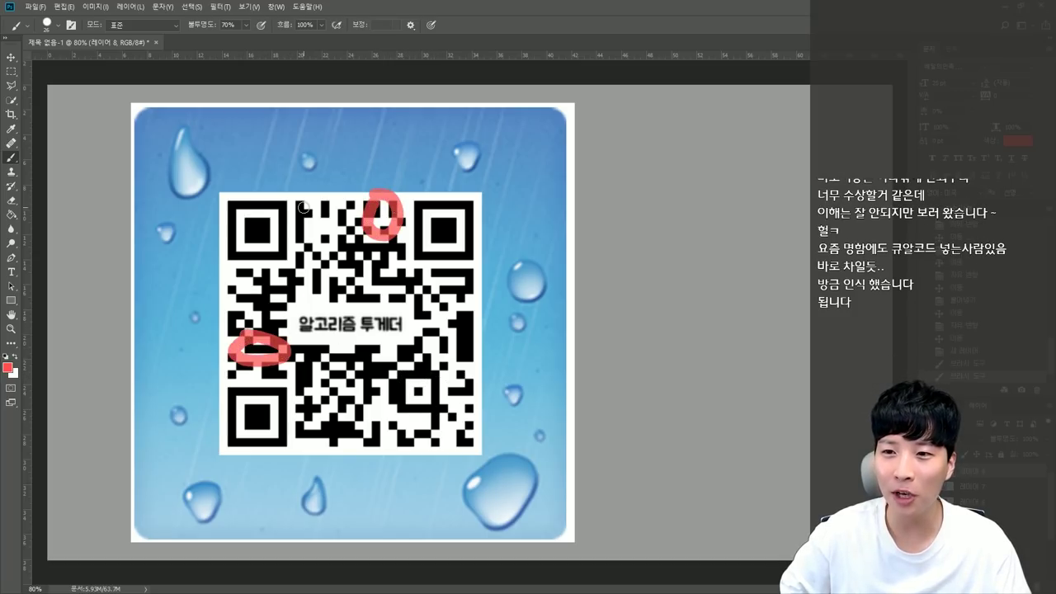
pyautogui.moveTo(301, 387); pyautogui.dragTo(299, 449)
pyautogui.moveTo(229, 277)
pyautogui.mouseDown()
pyautogui.moveTo(306, 277)
pyautogui.moveTo(305, 199)
pyautogui.mouseUp()
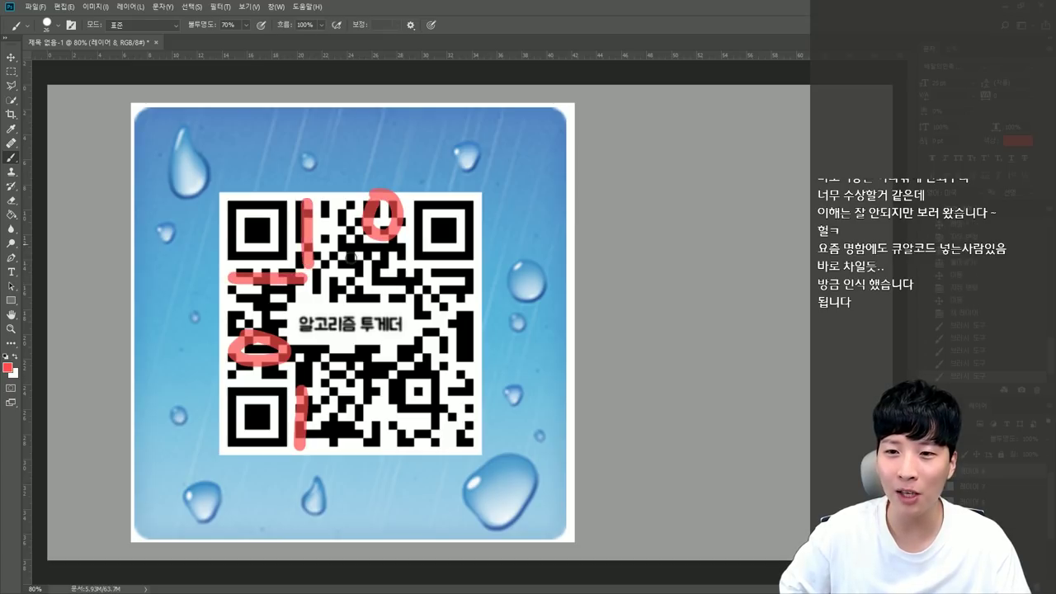
pyautogui.moveTo(401, 268); pyautogui.dragTo(507, 270)
pyautogui.press('Delete')
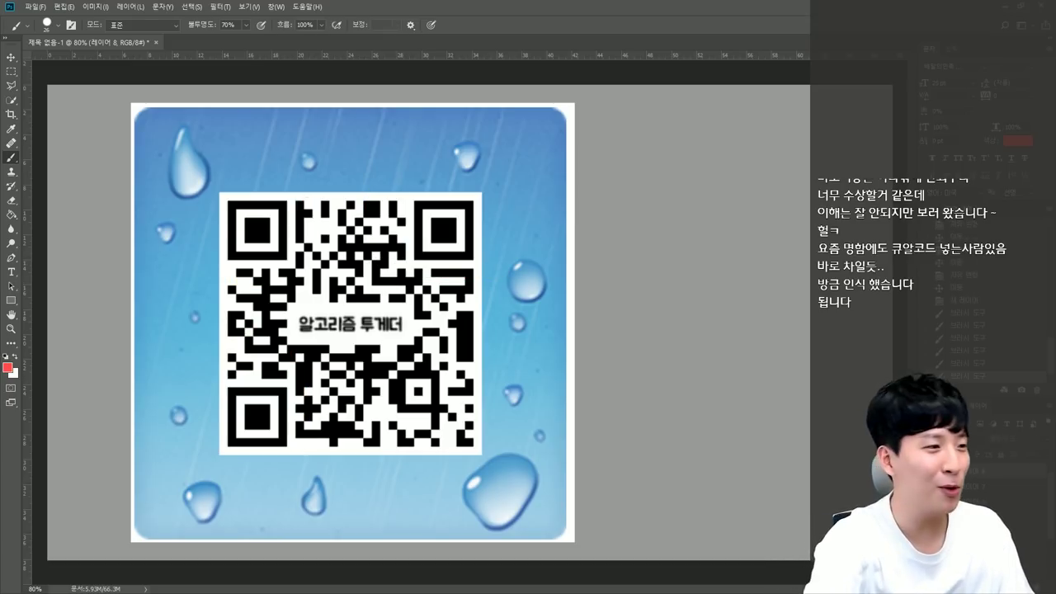